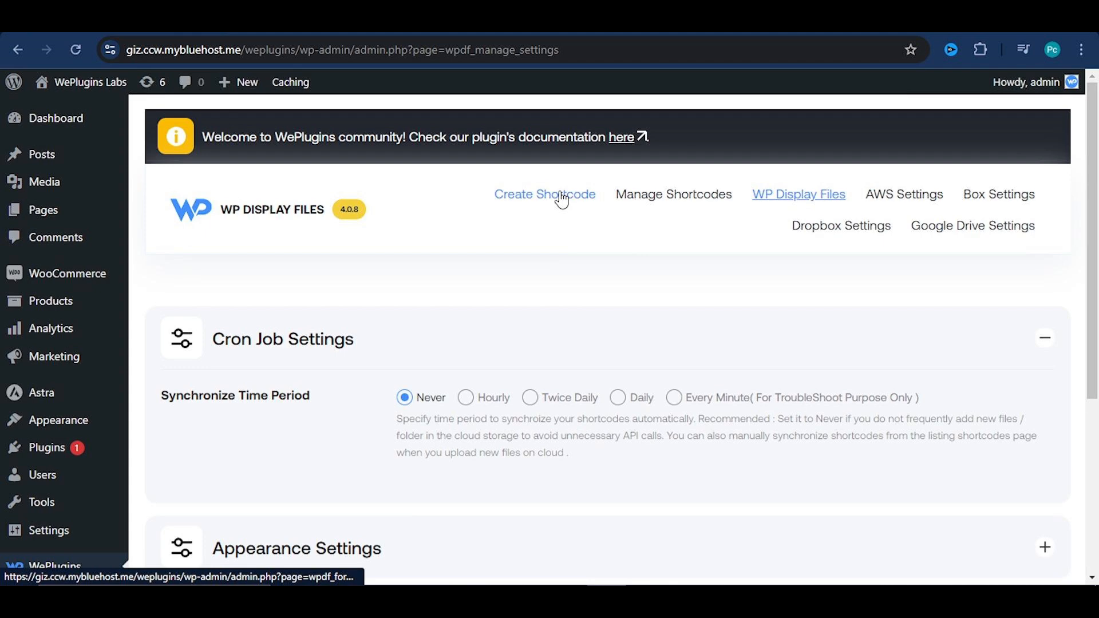
Start a new shortcode titled "display files from directory", sourced from the directory path /home4/zeronede/public_html/weplugins/wp-content/displayfiles/
click(561, 200)
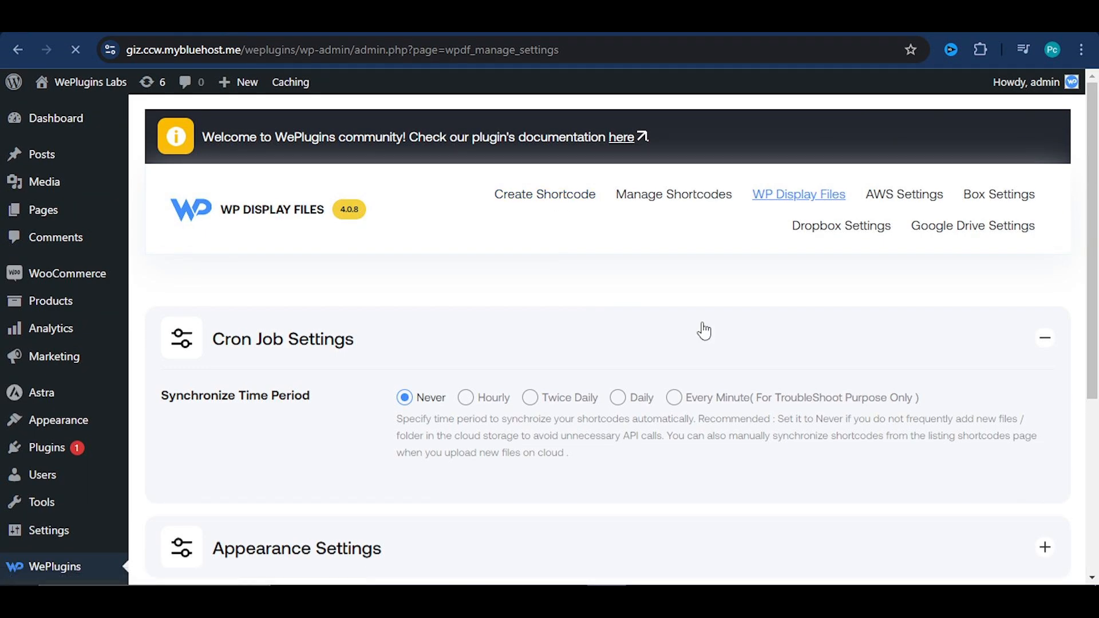
scroll(701, 329, down, 1)
scroll(704, 330, down, 2)
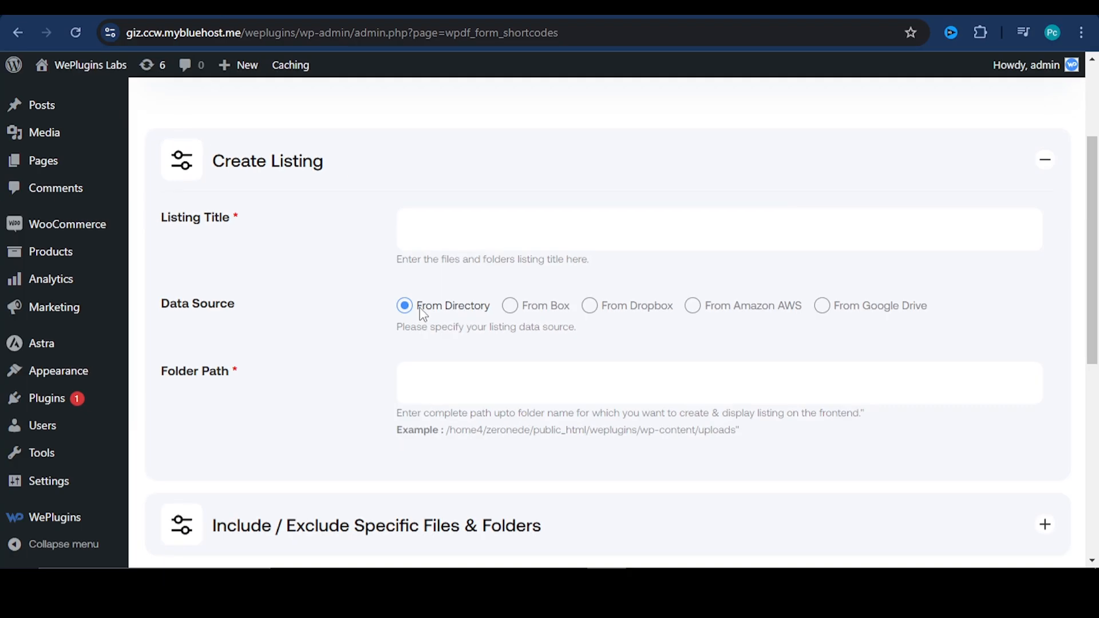
click(410, 217)
click(500, 302)
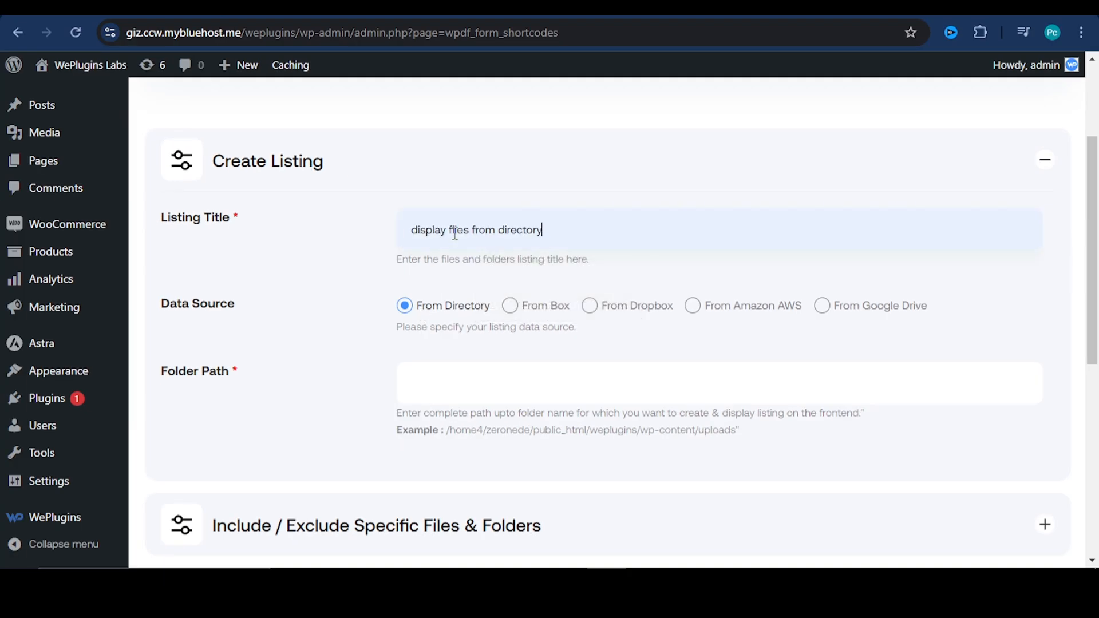
click(436, 379)
text(/home4/zeronede/public_html/weplugins/wp-content/displayfiles/)
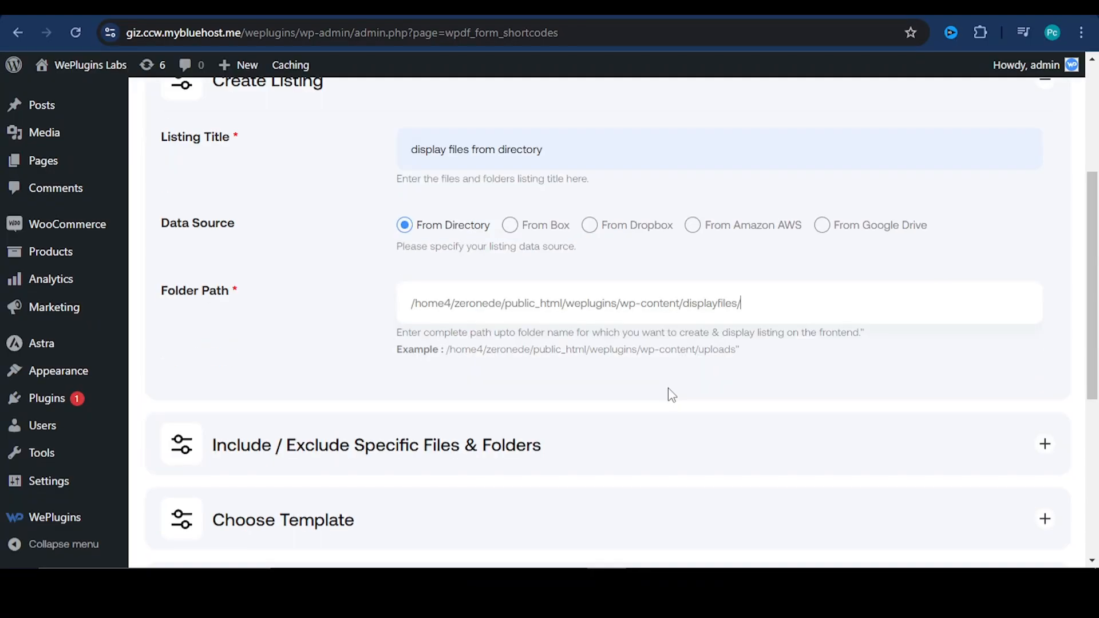
Review the template choices for the listing, keep the List template, and save the shortcode
scroll(515, 378, down, 3)
click(515, 375)
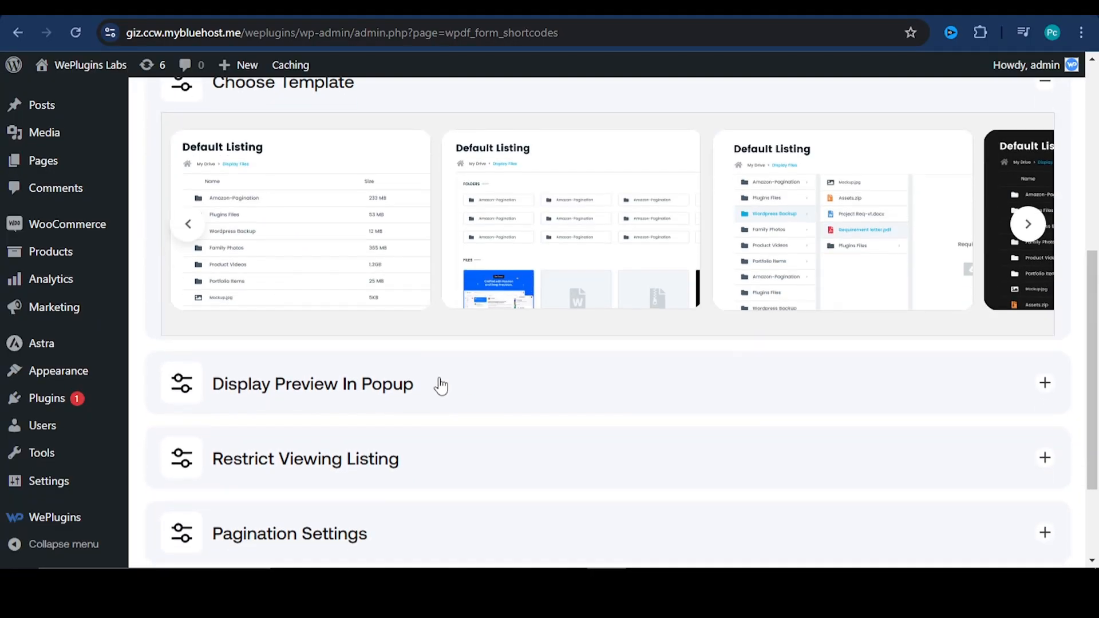
scroll(319, 275, down, 3)
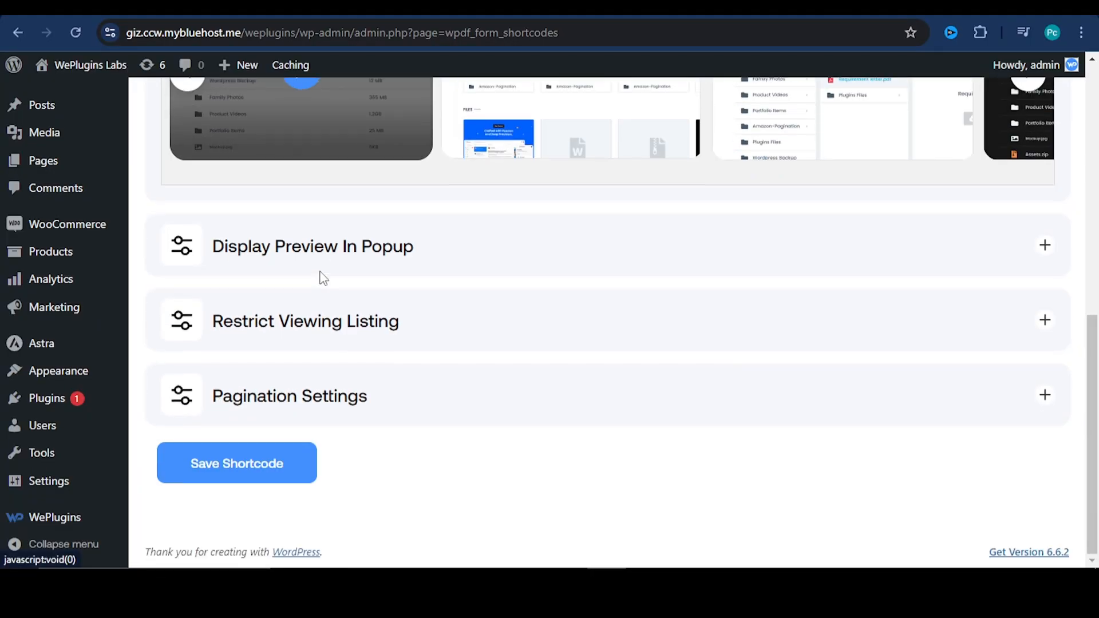
click(292, 458)
Copy the saved listing's shortcode and add a new page titled "Display file from directory DEMO"
drag(633, 309, 731, 314)
key(ctrl+c)
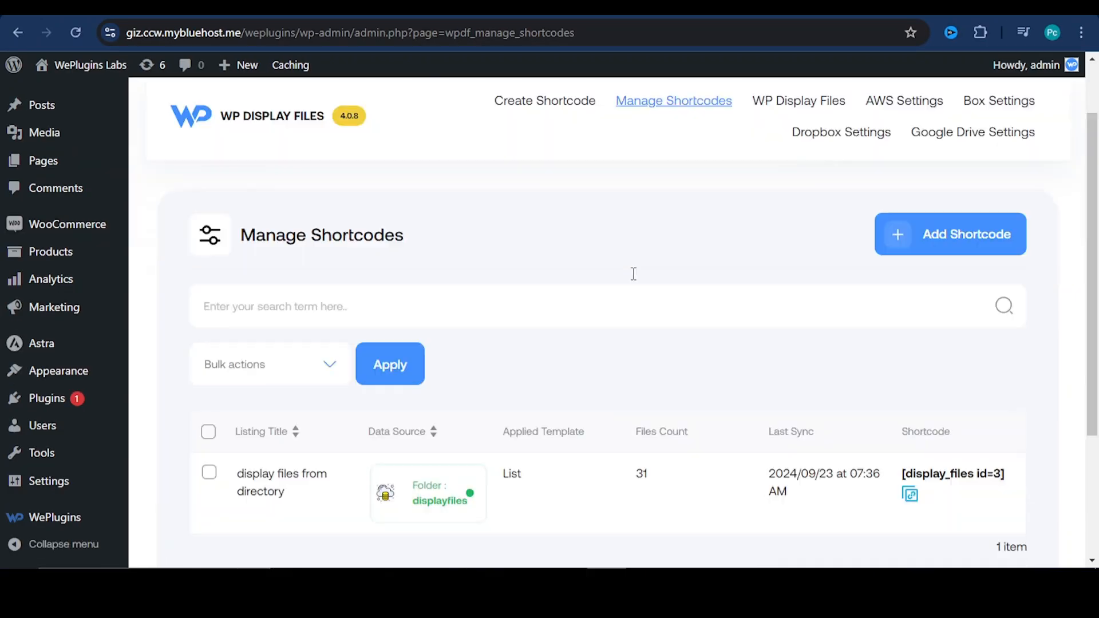
scroll(601, 303, down, 3)
scroll(564, 336, up, 2)
mouse_move(86, 194)
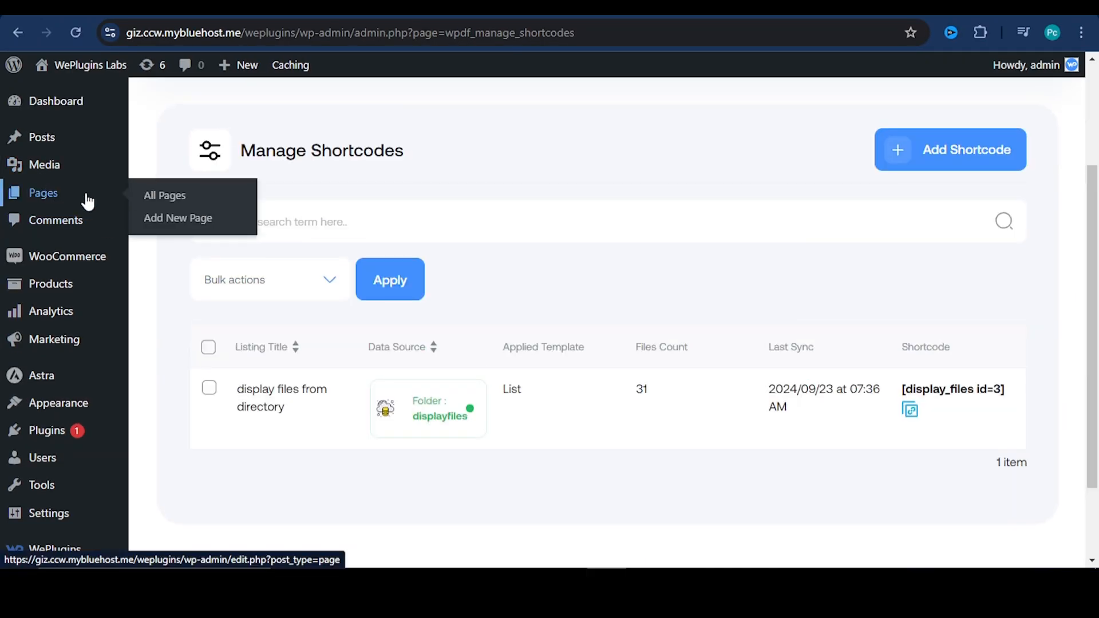
click(160, 218)
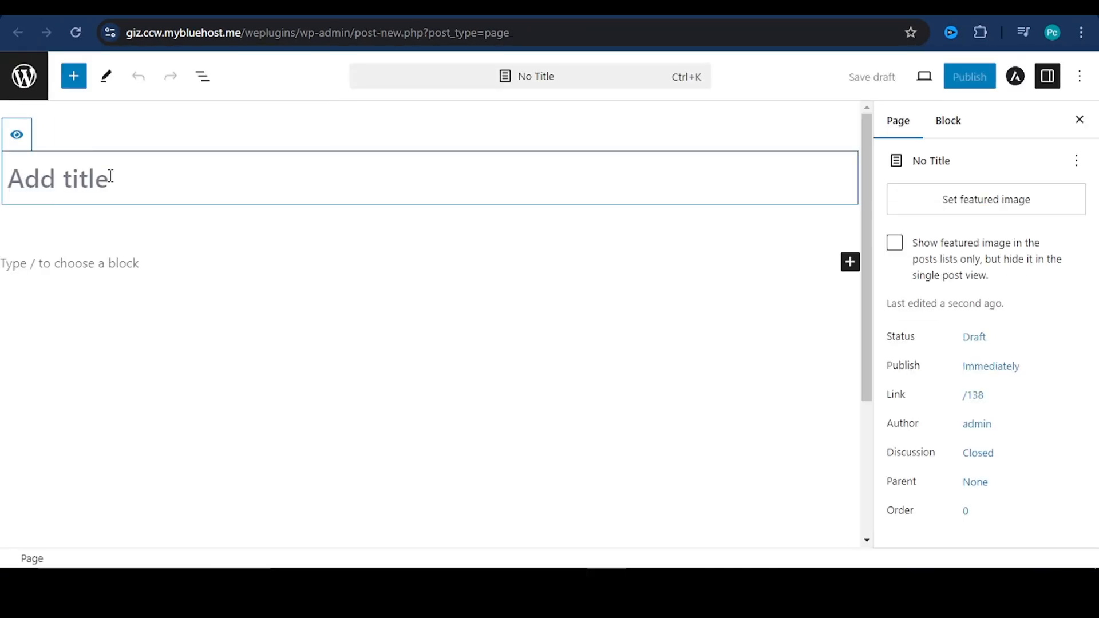
text(Display file from directory DEMO)
Insert a Shortcode block containing [display_files id=3] into the page and publish it
click(849, 262)
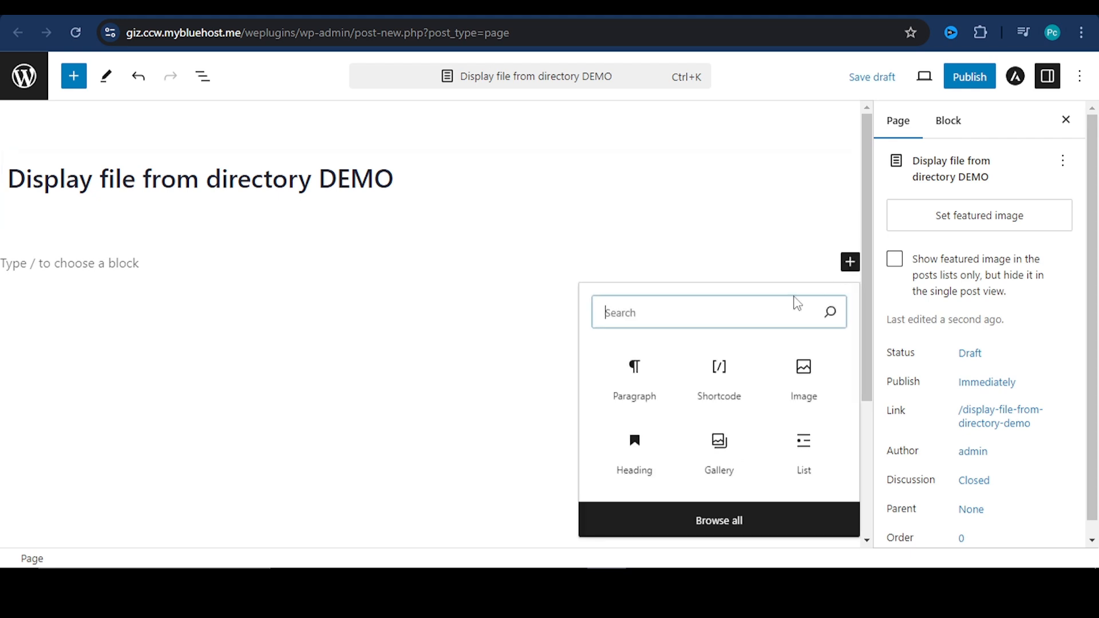
click(722, 373)
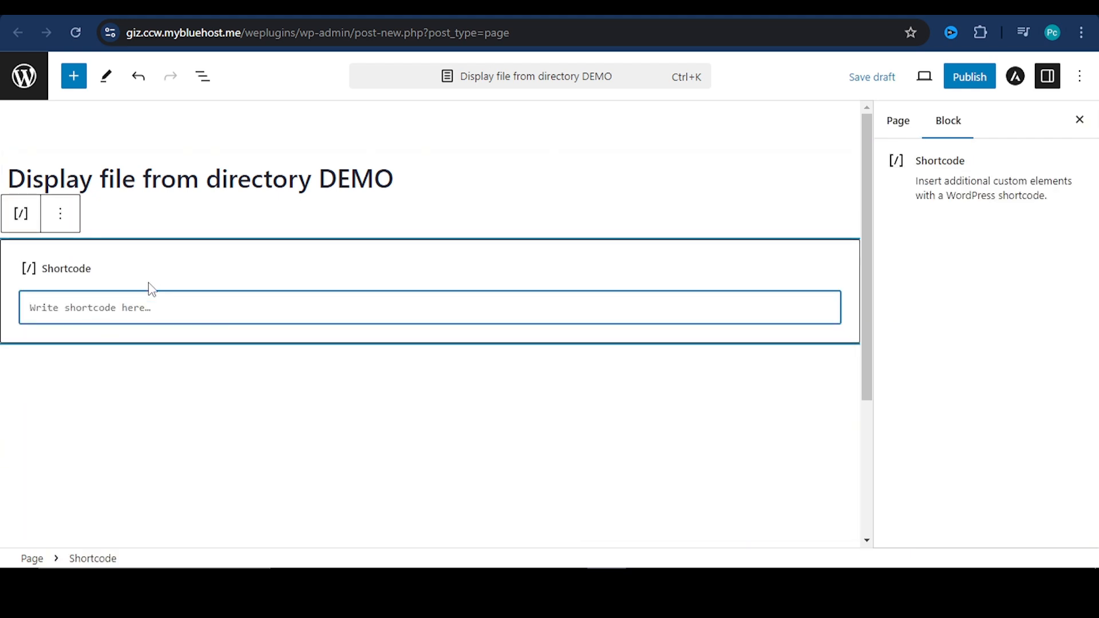
key(ctrl+v)
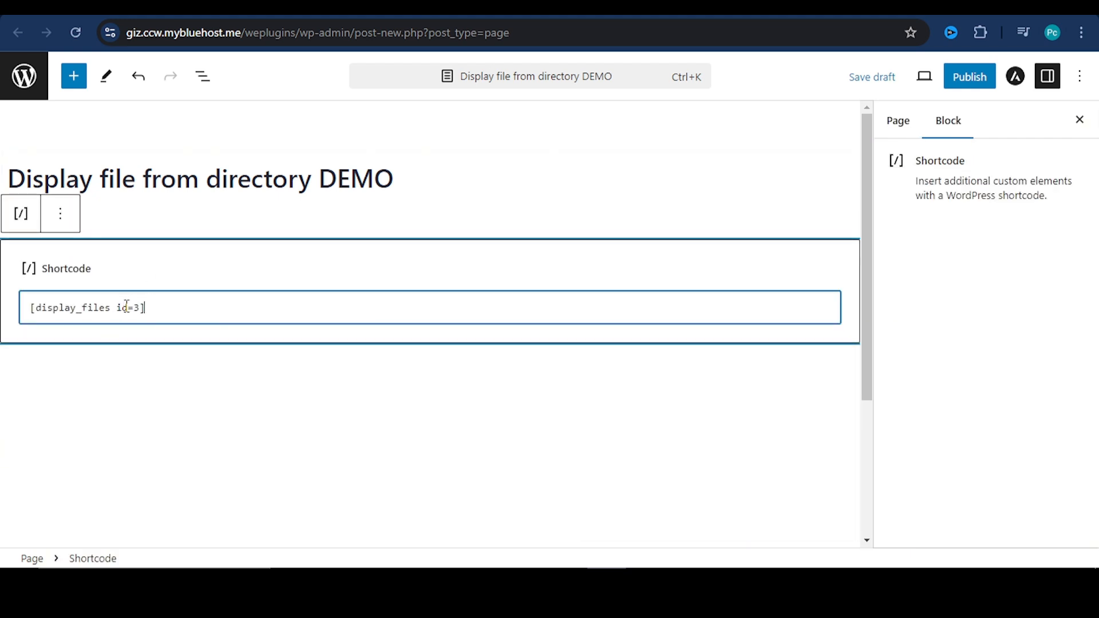
click(969, 76)
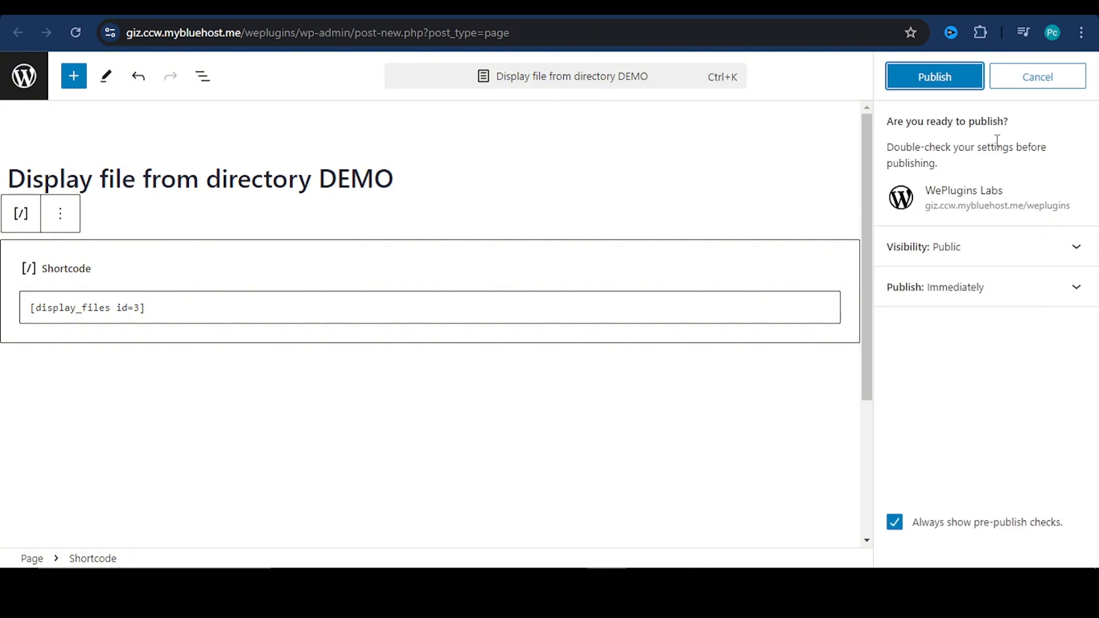
click(935, 85)
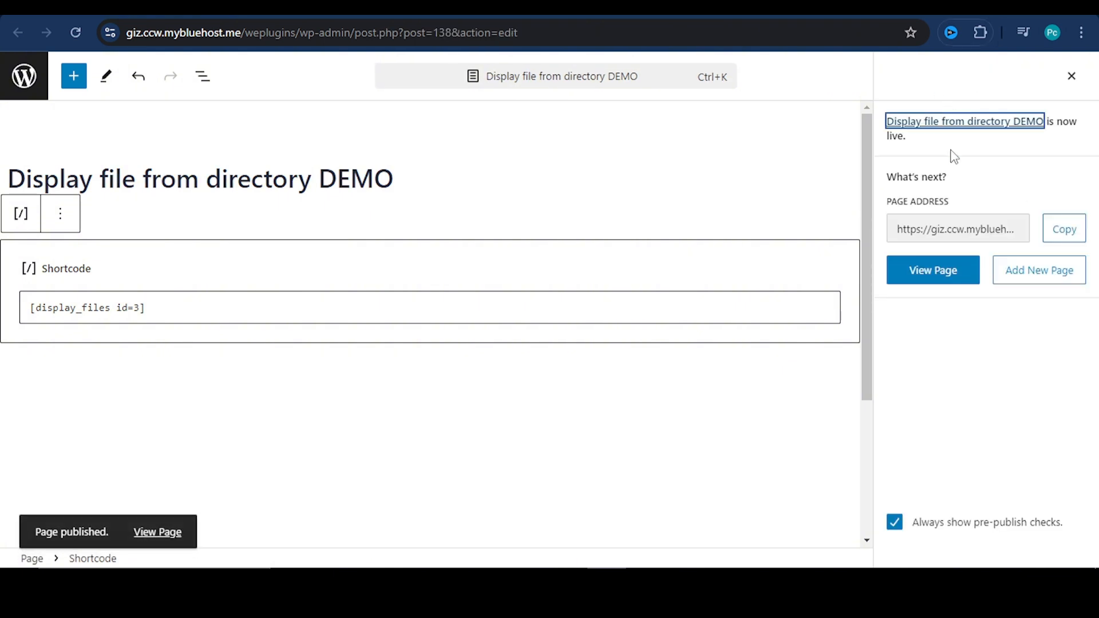
View the published page and look through its complete file listing
click(928, 274)
scroll(977, 273, down, 5)
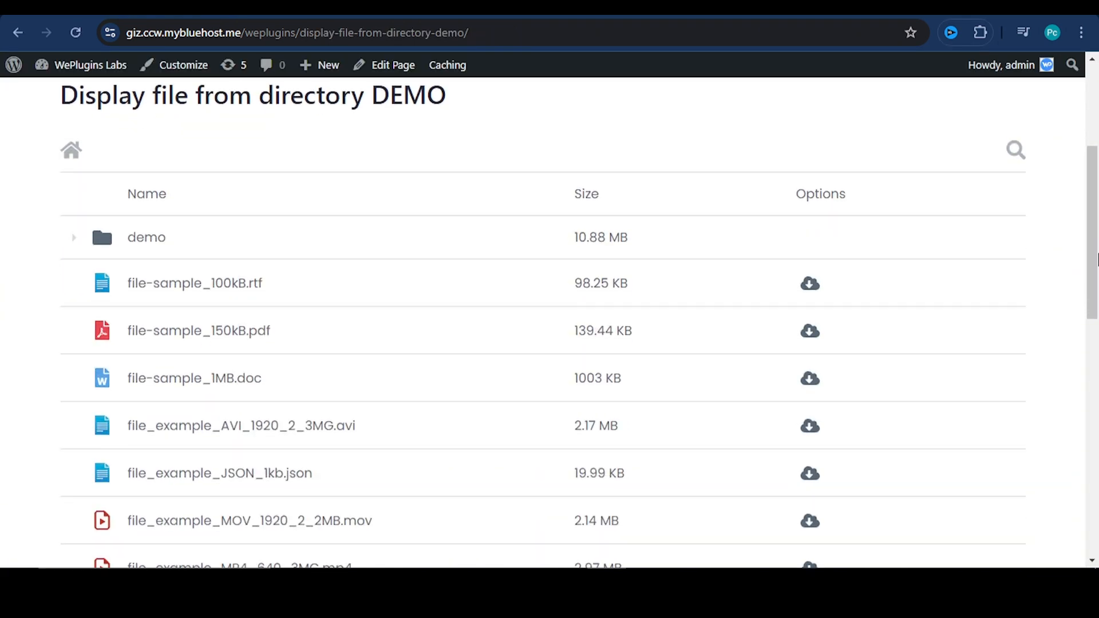
scroll(233, 490, down, 4)
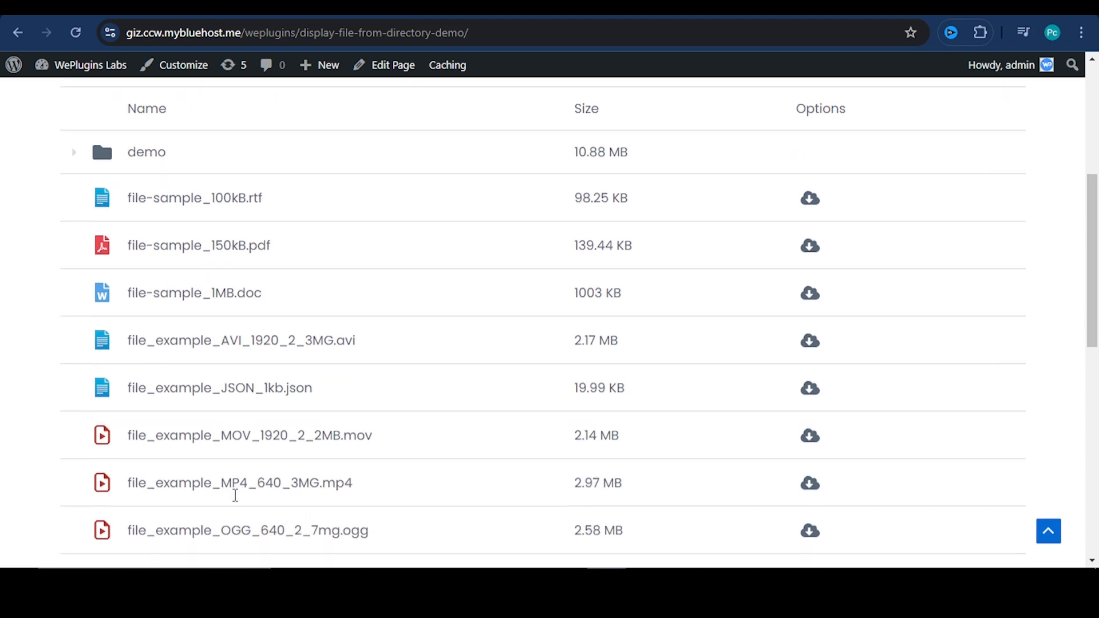
scroll(257, 446, down, 7)
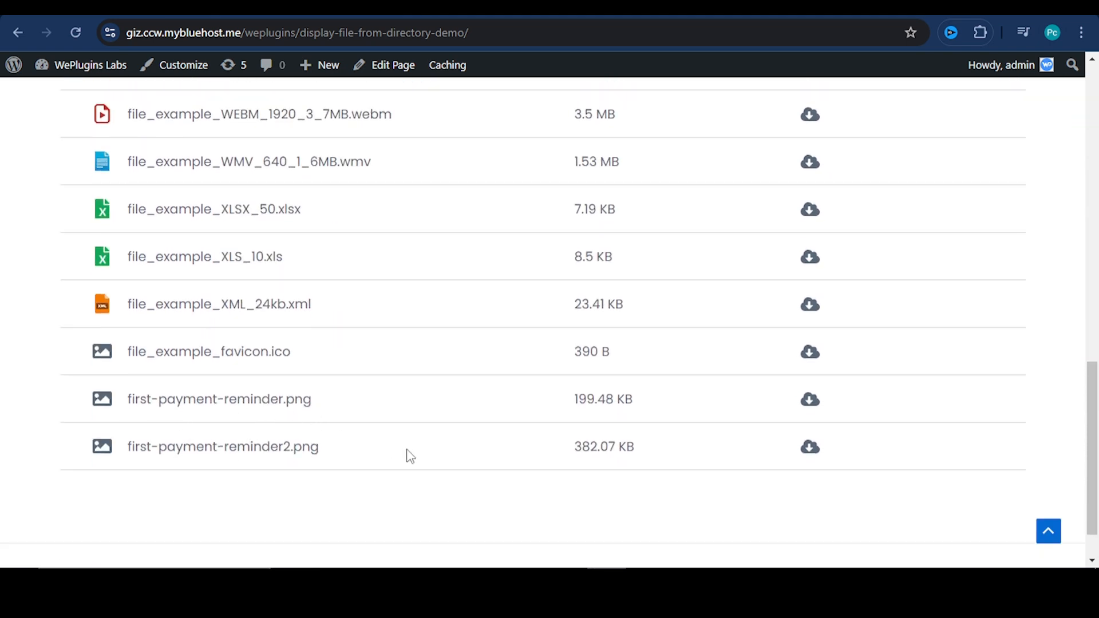
scroll(410, 456, up, 1)
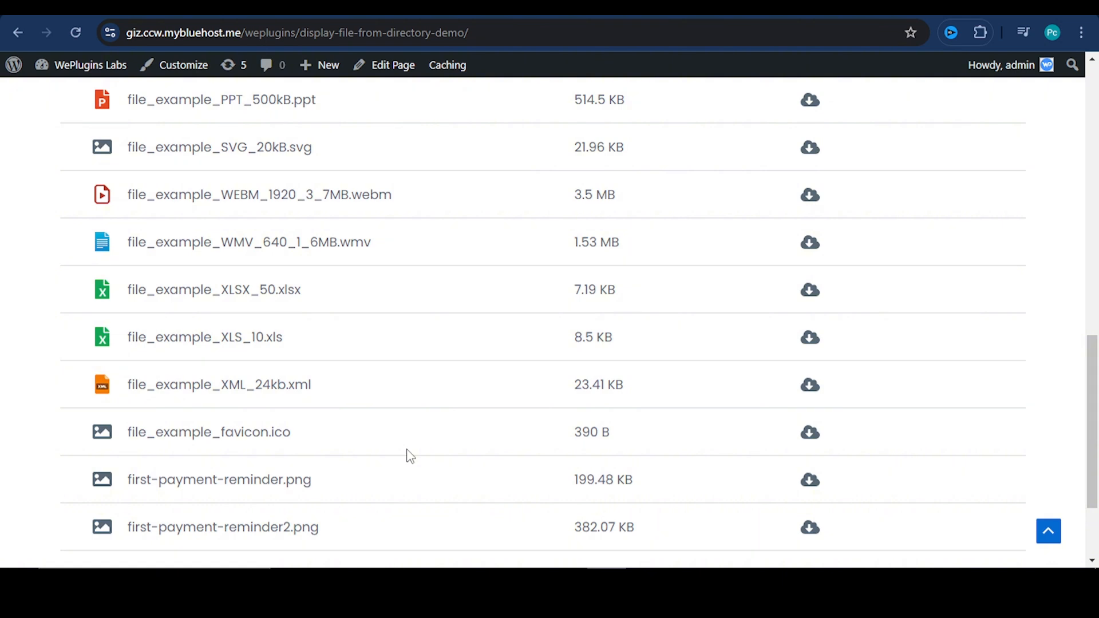
scroll(410, 456, up, 2)
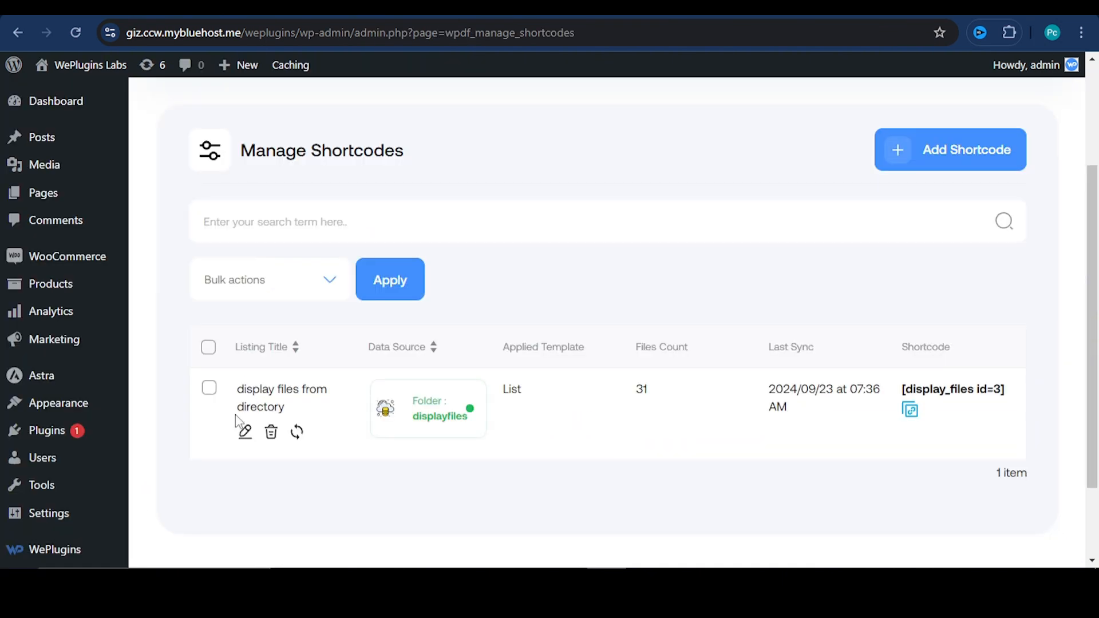
Edit the directory listing's shortcode to include only the "demo" folder and save it
click(246, 435)
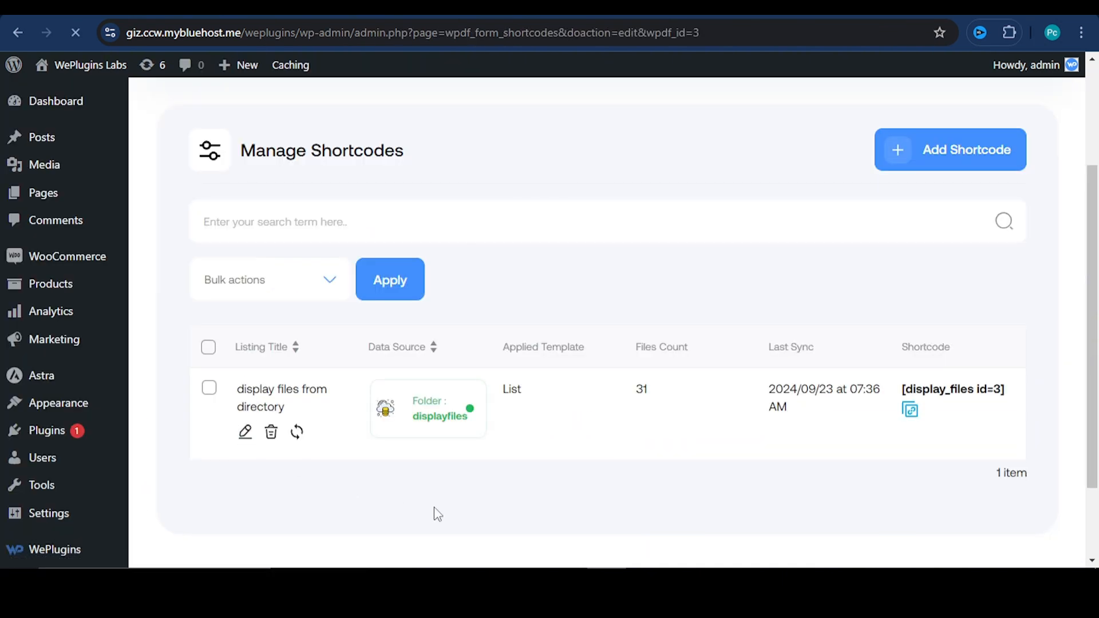
scroll(459, 402, down, 5)
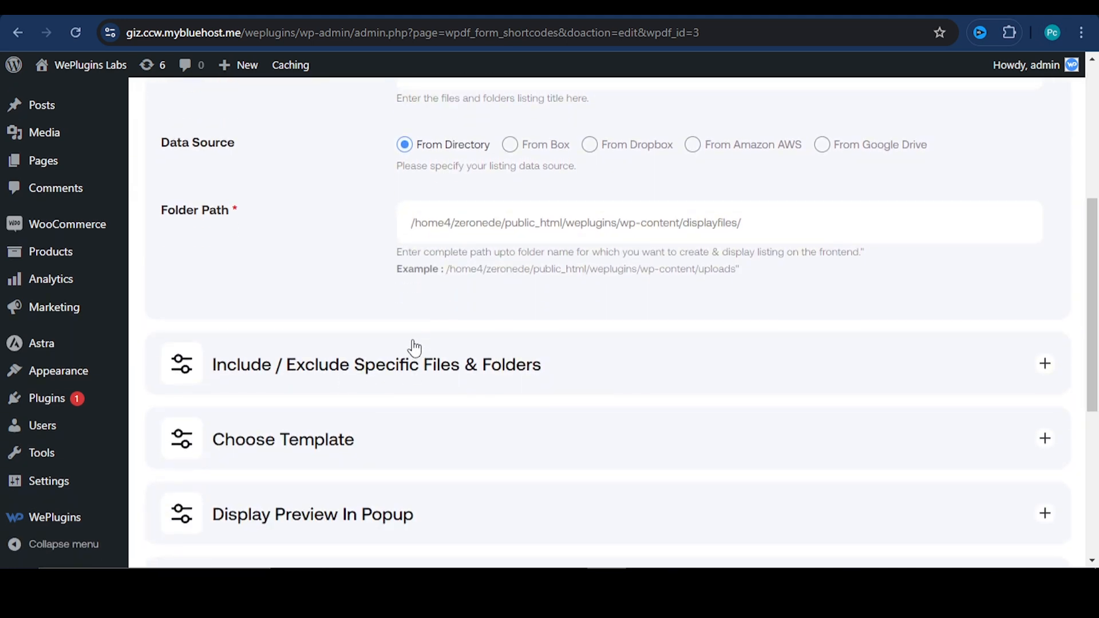
click(332, 366)
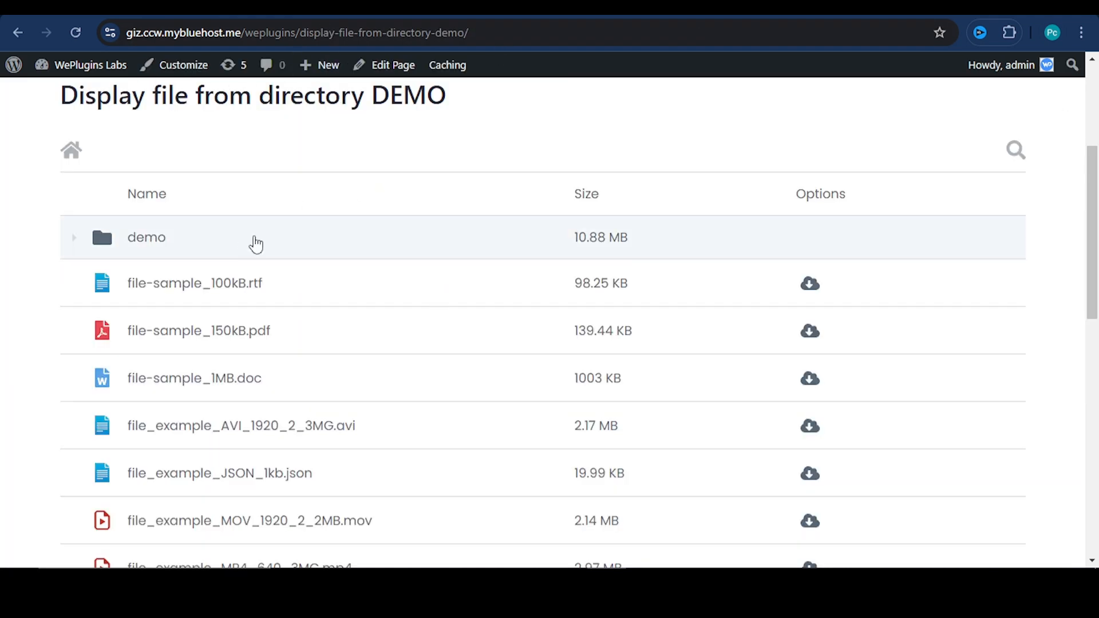
drag(170, 240, 125, 240)
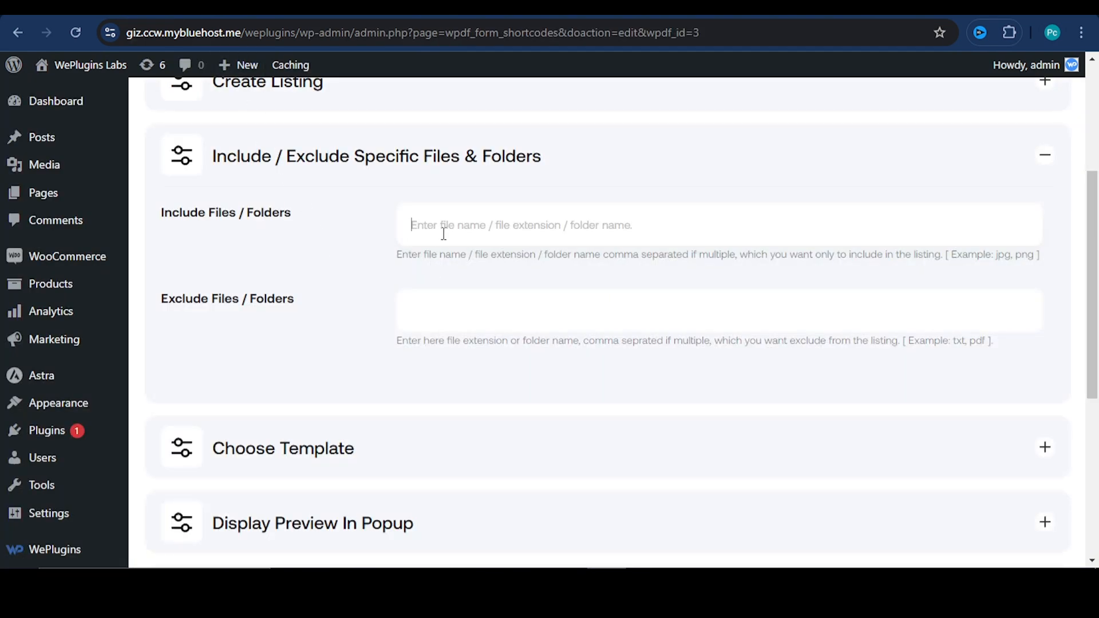
text(demo)
scroll(418, 321, down, 6)
click(248, 468)
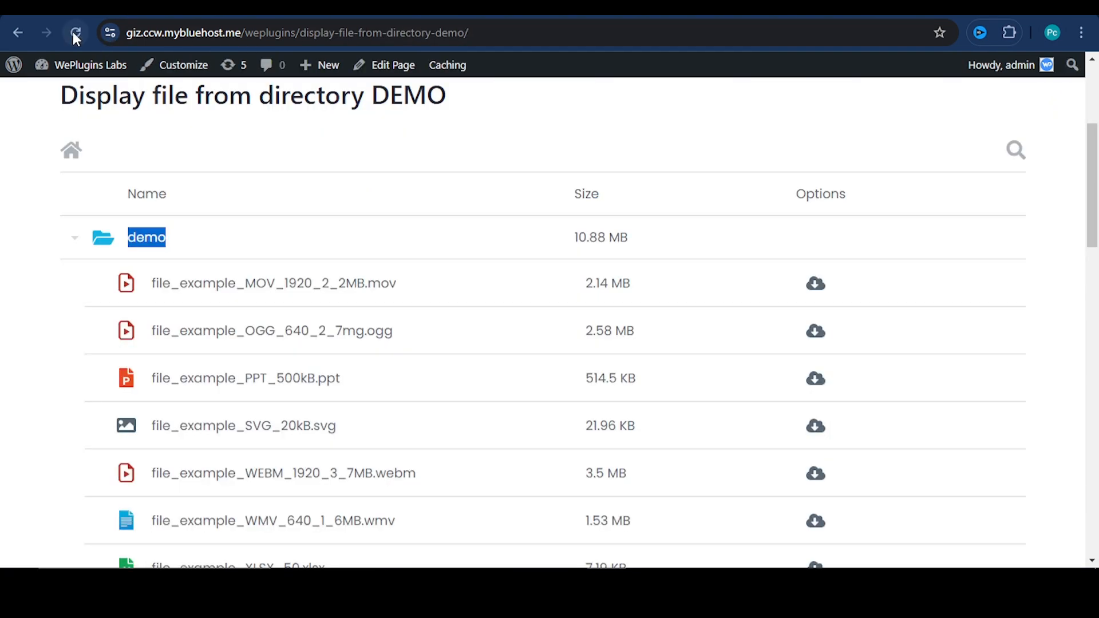
Reload the published page, examine the contents of the demo folder, and collapse it again
click(76, 34)
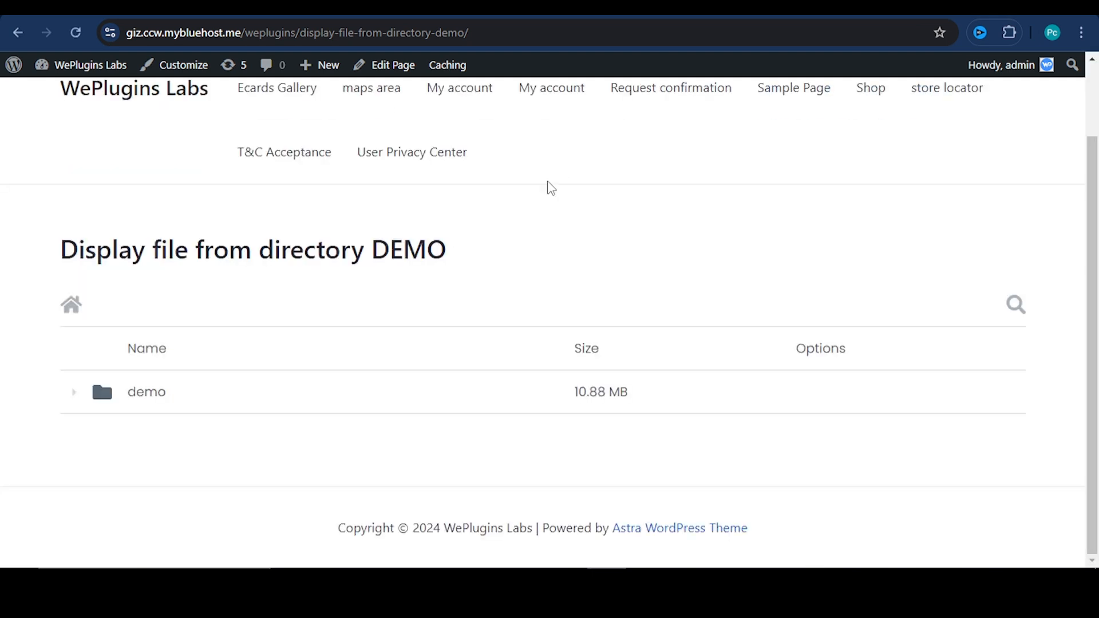
click(216, 409)
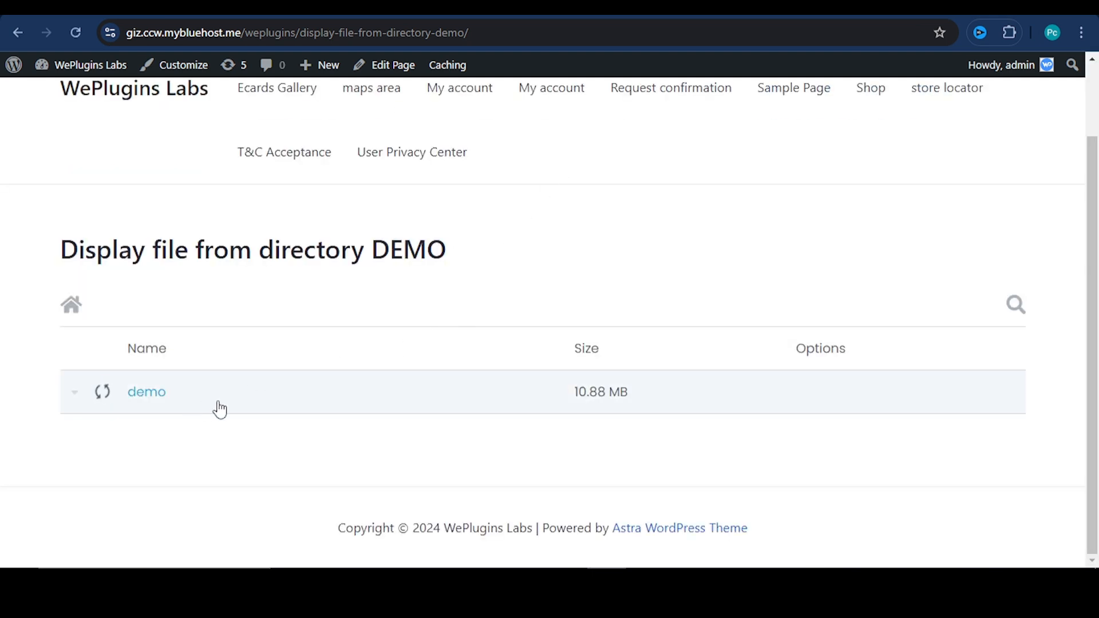
scroll(438, 486, down, 5)
scroll(438, 486, down, 4)
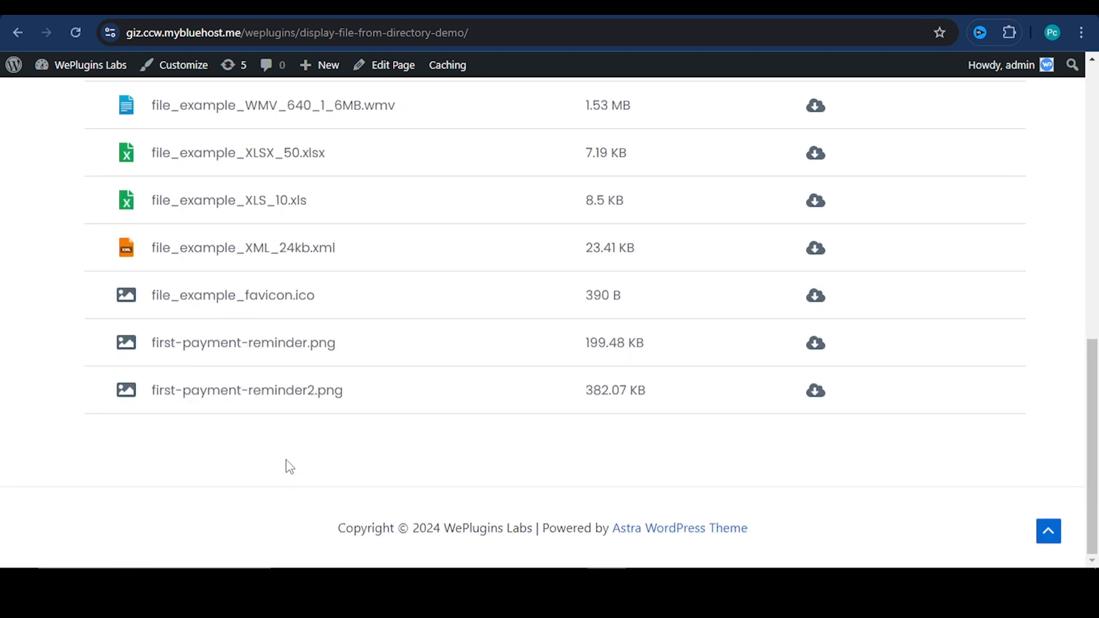
scroll(287, 464, up, 10)
click(215, 485)
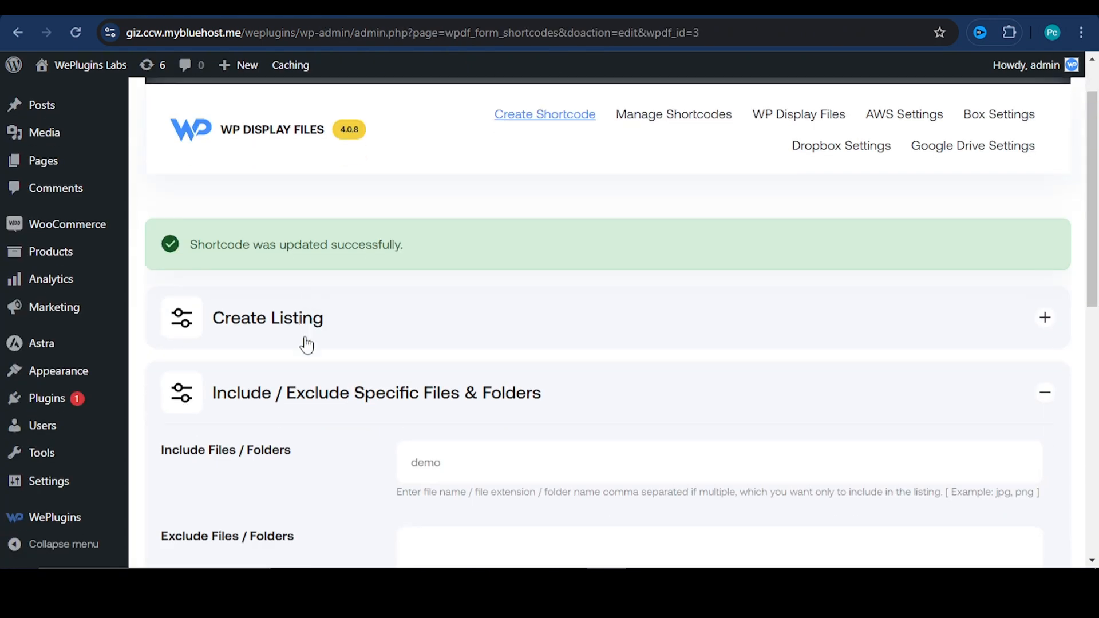
Change the listing's template to Dark List in the shortcode settings
scroll(461, 416, down, 2)
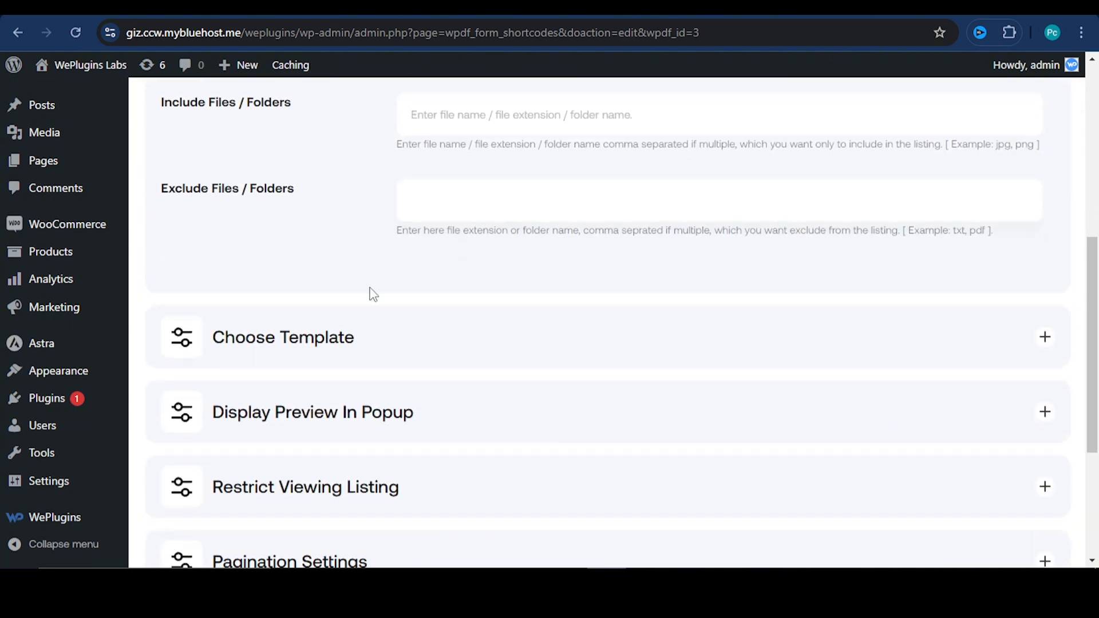
scroll(369, 287, down, 1)
click(406, 265)
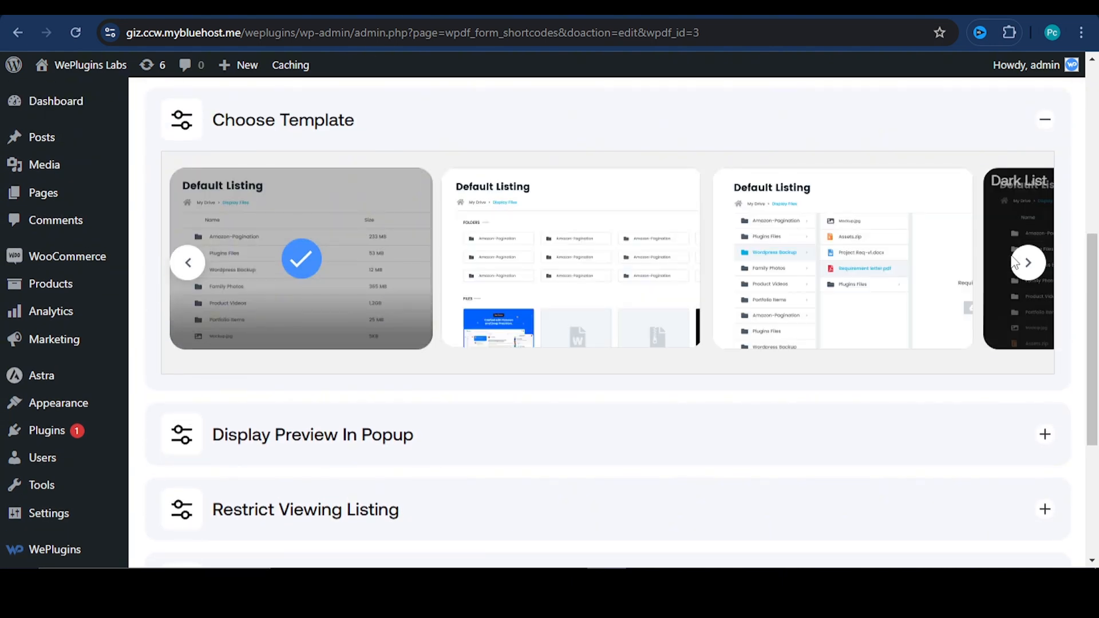
click(1029, 263)
click(993, 237)
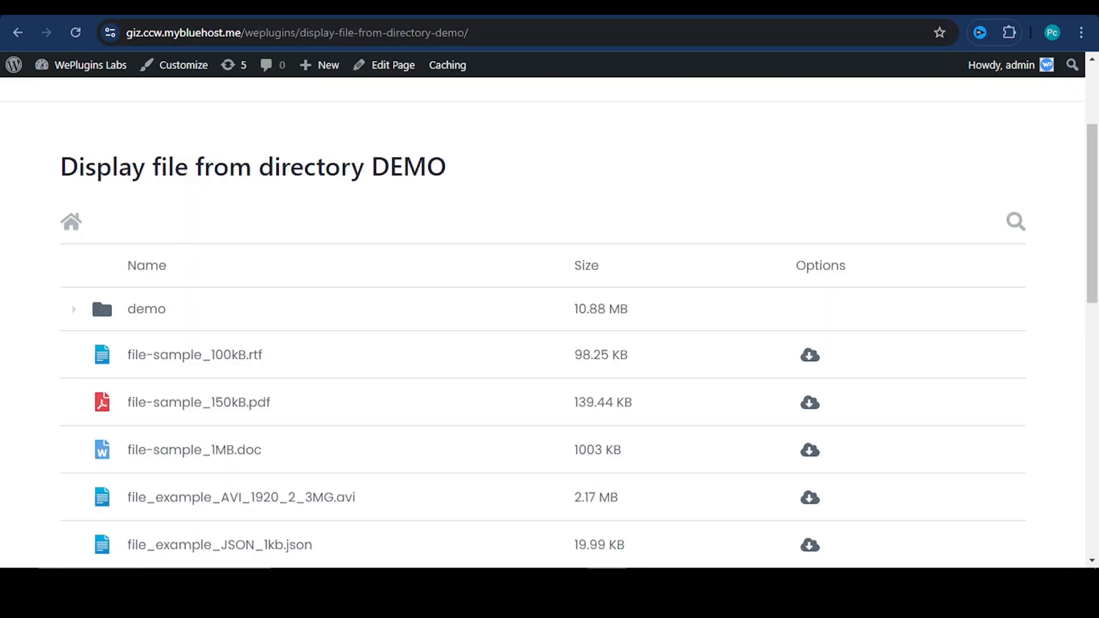
scroll(426, 324, down, 8)
scroll(441, 412, up, 10)
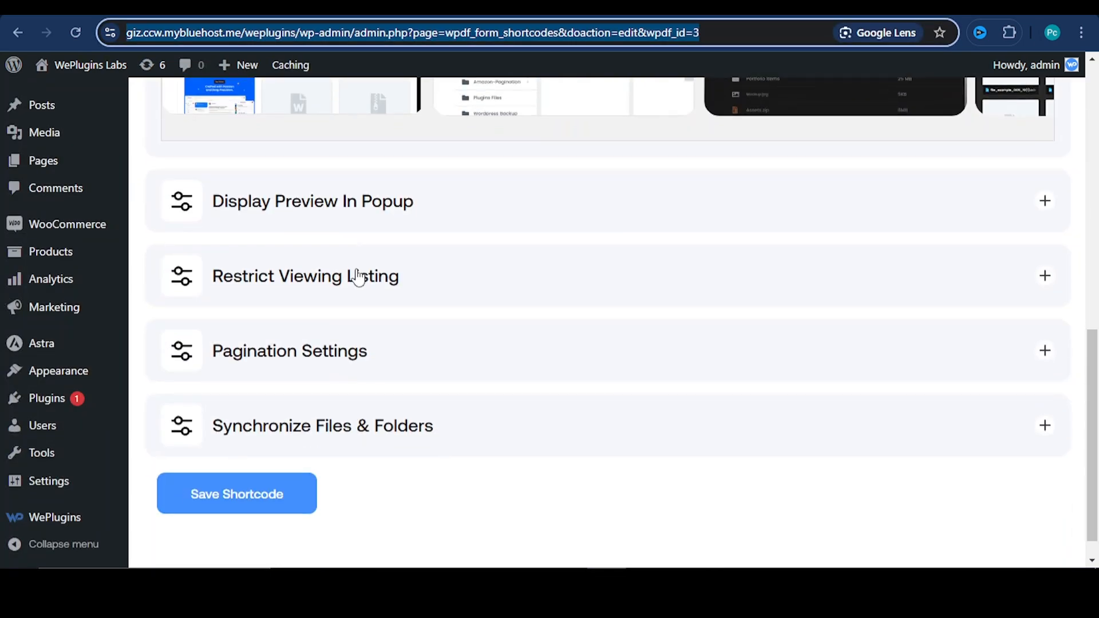
Examine the Display Preview In Popup options and the dark file listing on the published page
click(363, 204)
scroll(309, 275, up, 3)
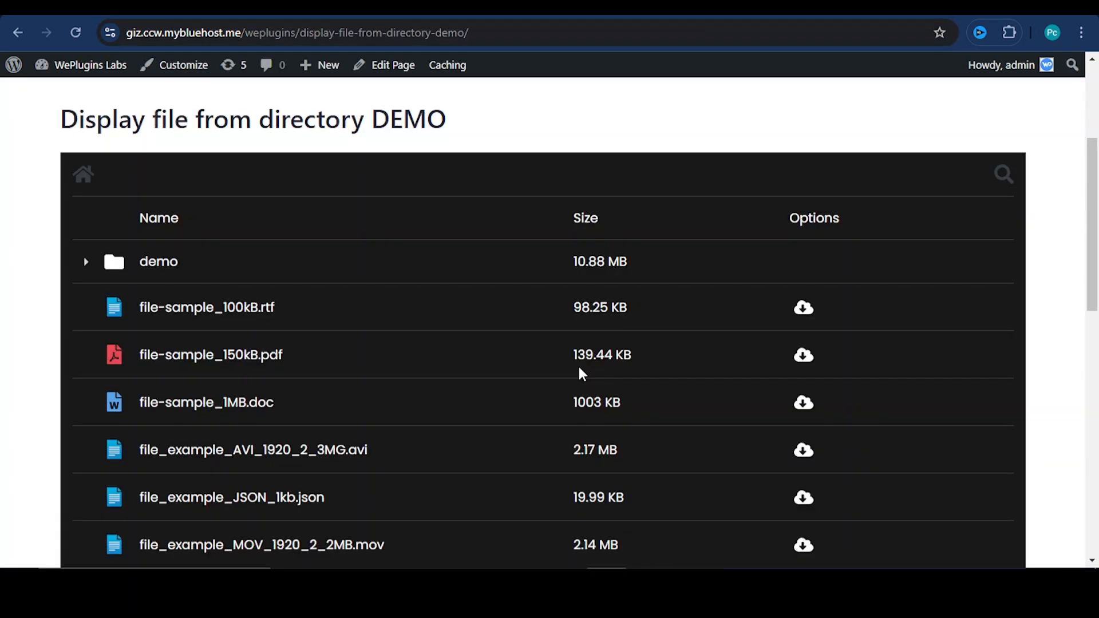
scroll(578, 364, down, 4)
scroll(579, 369, down, 3)
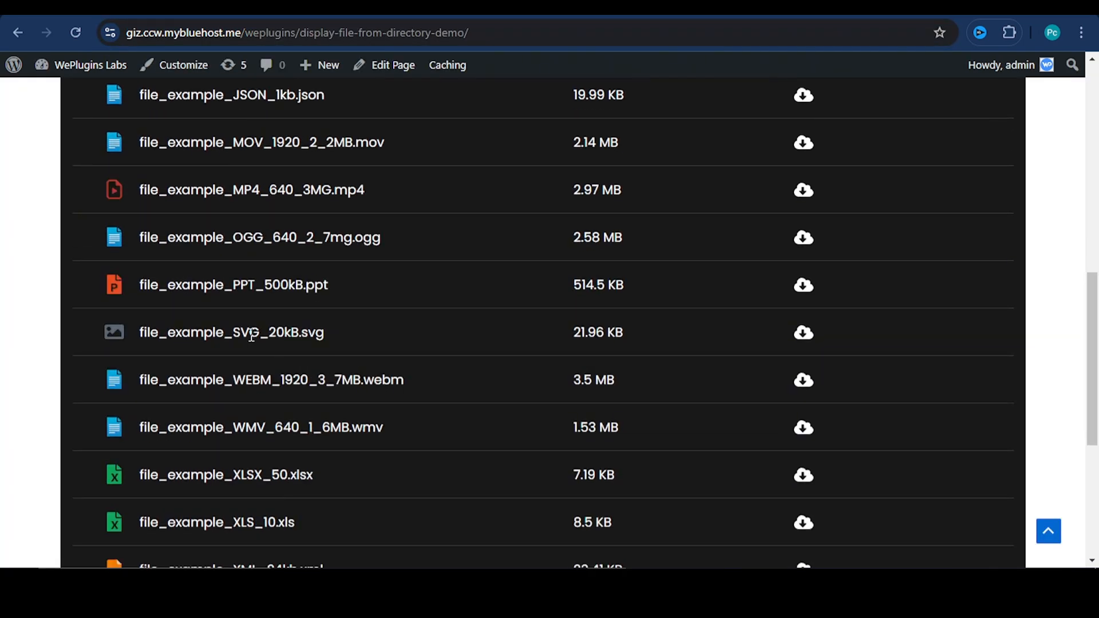
scroll(320, 352, down, 2)
scroll(272, 269, down, 3)
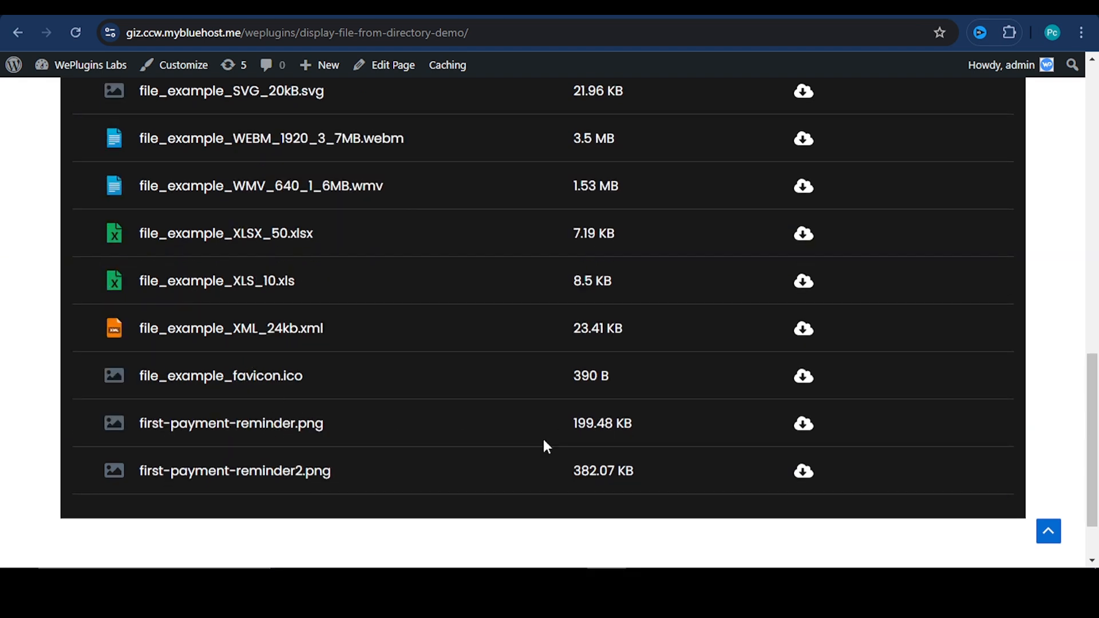
Download first-payment-reminder.png from the listing, and enable Display Images In PopUp in the shortcode and save it
click(803, 424)
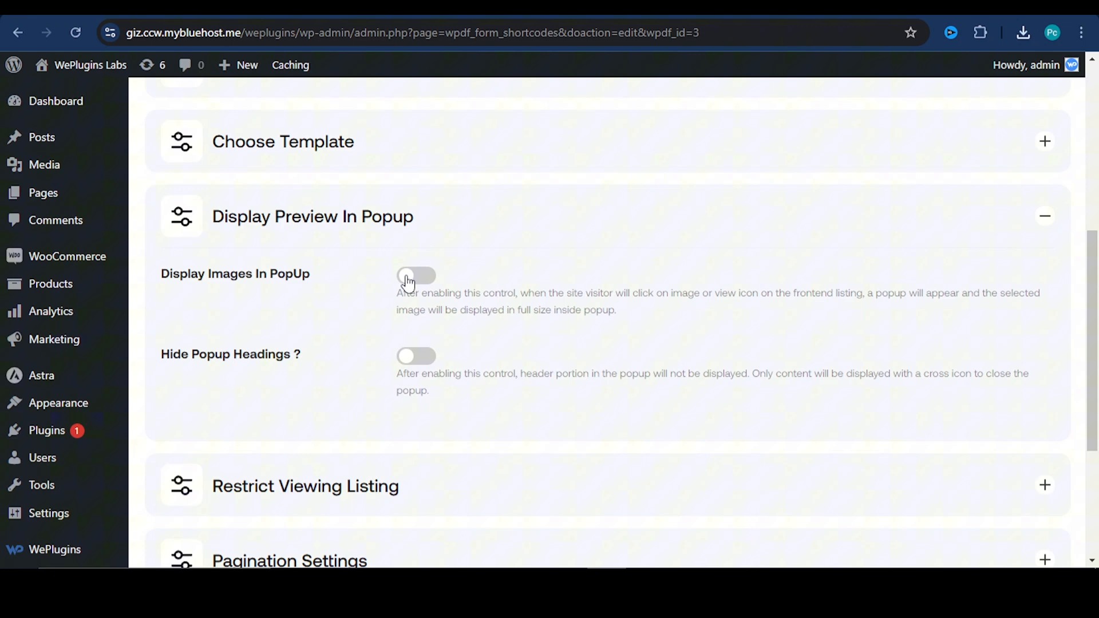
scroll(427, 304, down, 5)
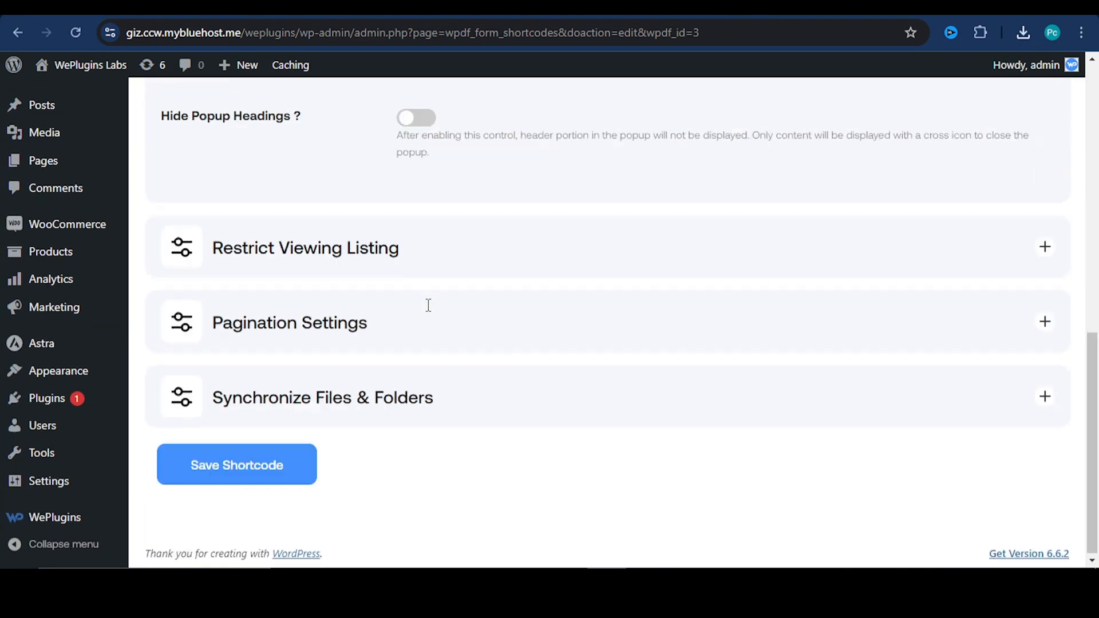
click(309, 463)
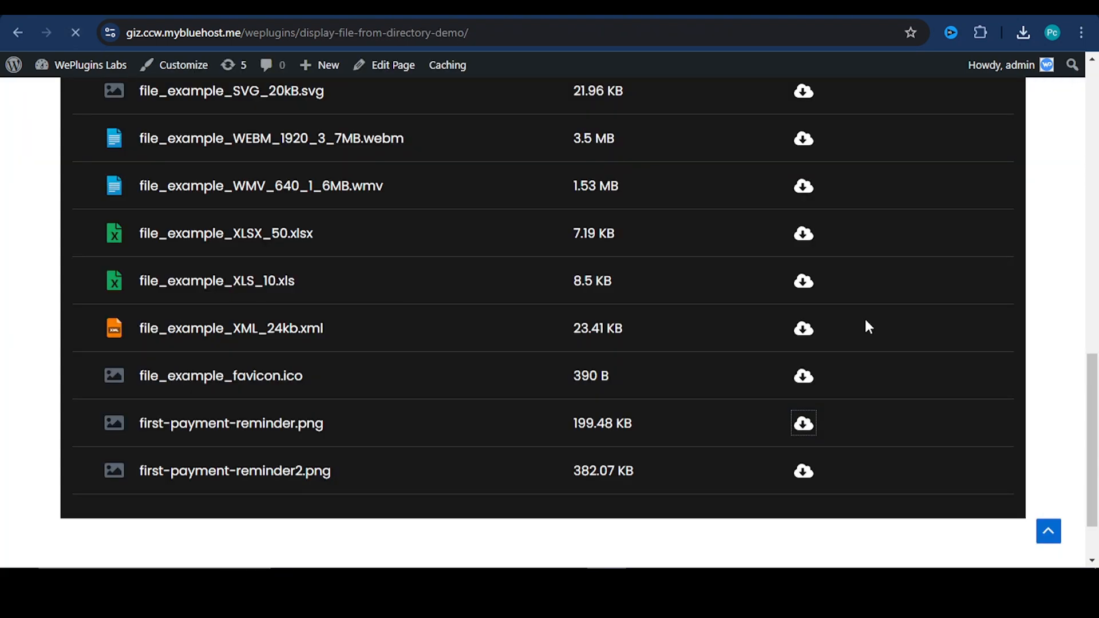
Preview first-payment-reminder2.png in a popup on the reloaded page, and enable Hide Popup Headings in the shortcode settings
scroll(842, 395, down, 2)
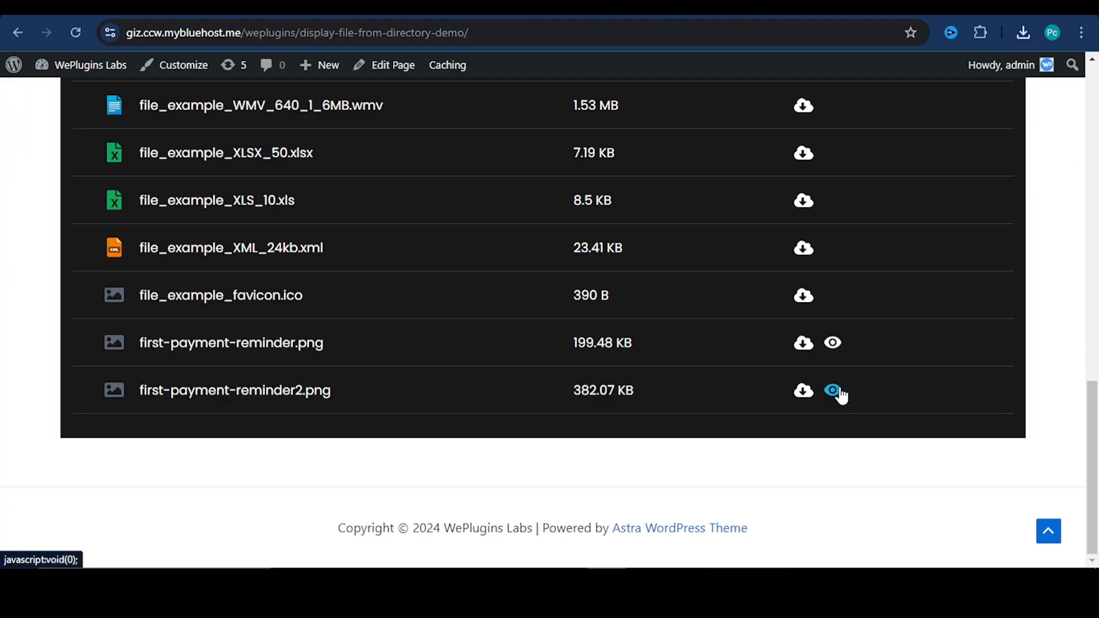
click(837, 391)
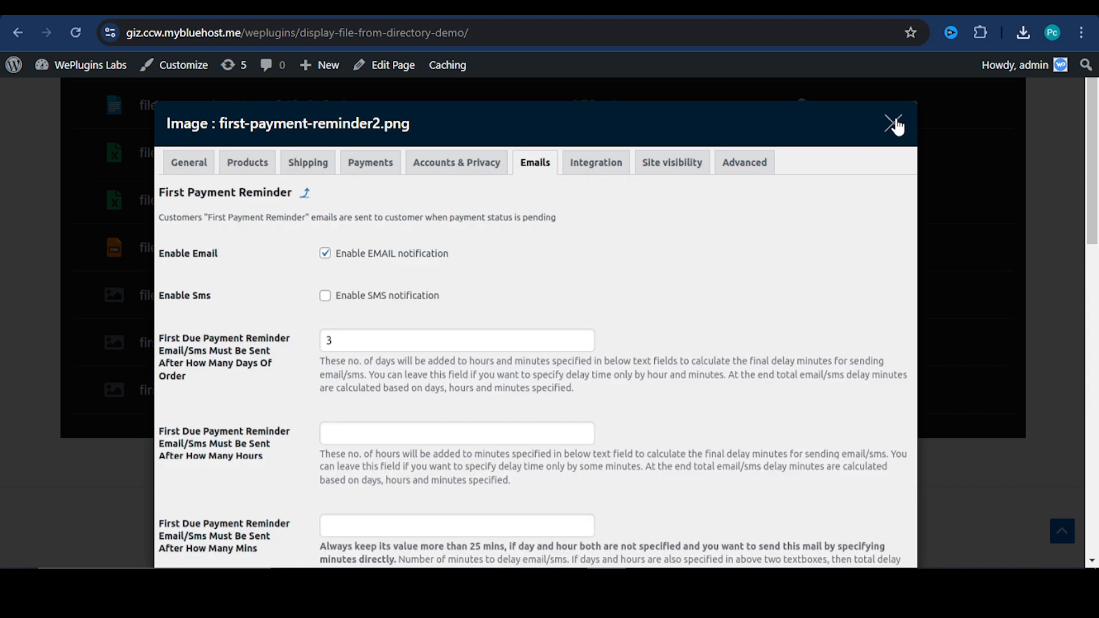
scroll(897, 127, down, 5)
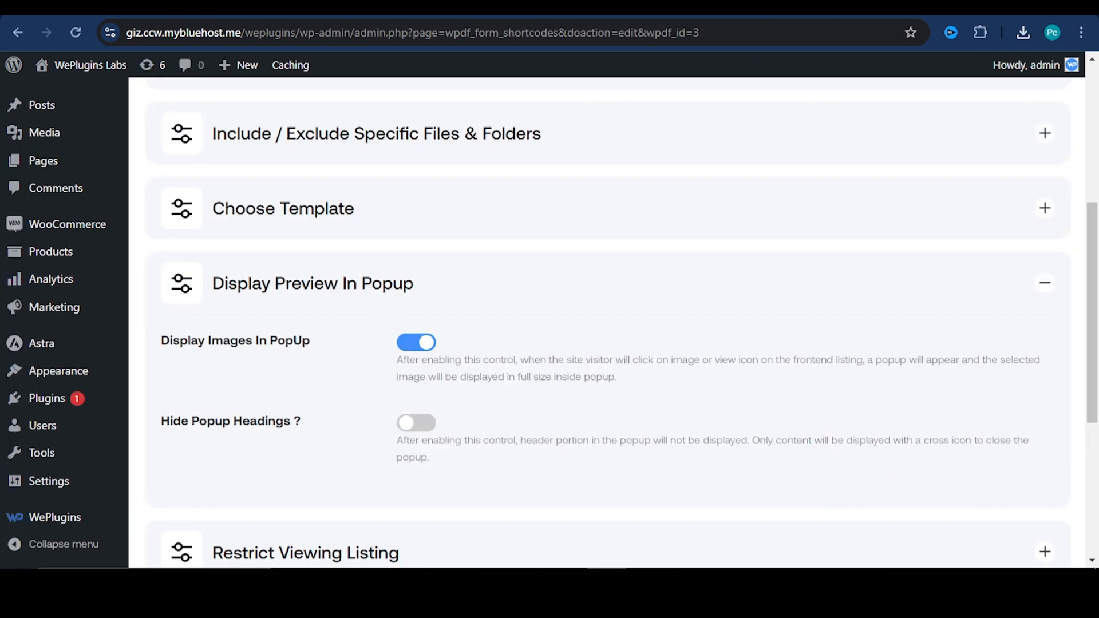
click(416, 423)
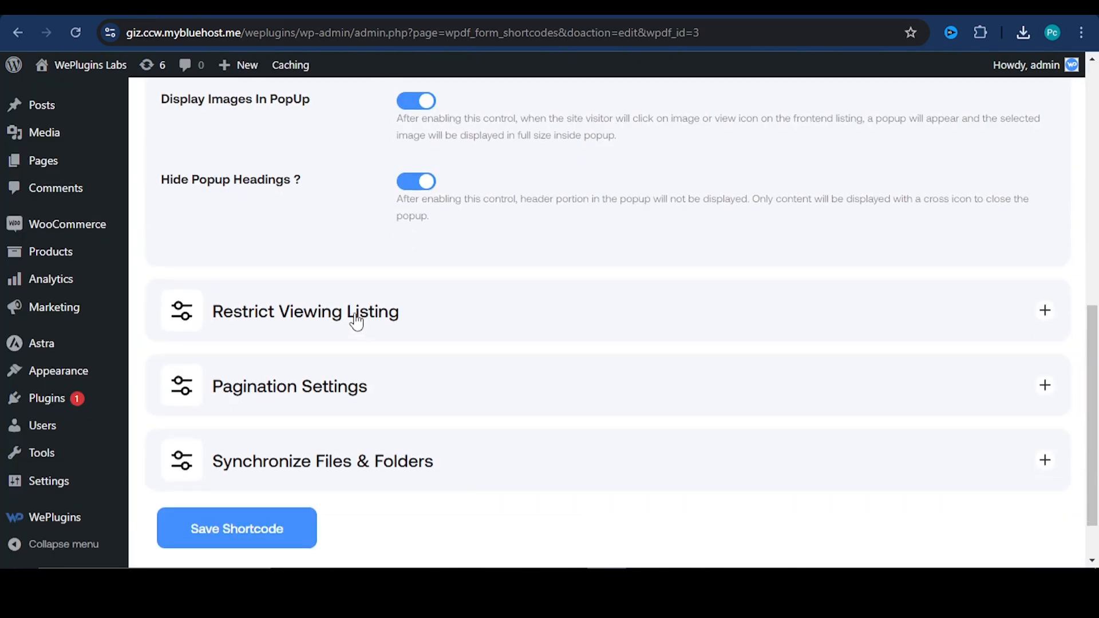
Turn on Login Required in the shortcode's Restrict Viewing Listing settings
double_click(355, 319)
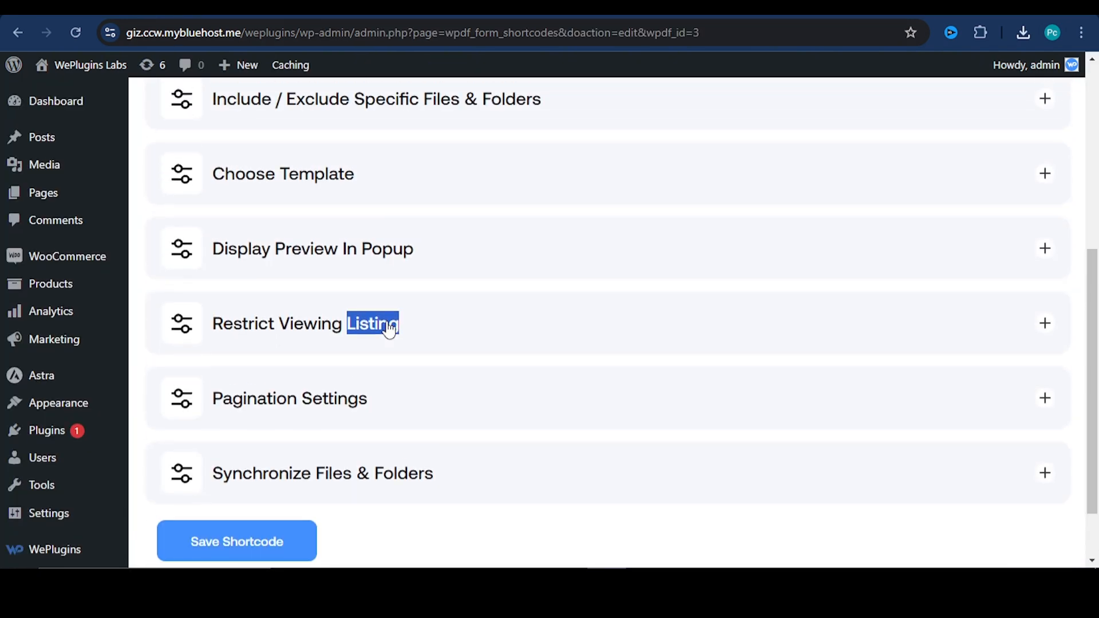
click(468, 329)
scroll(469, 356, up, 1)
scroll(470, 356, down, 3)
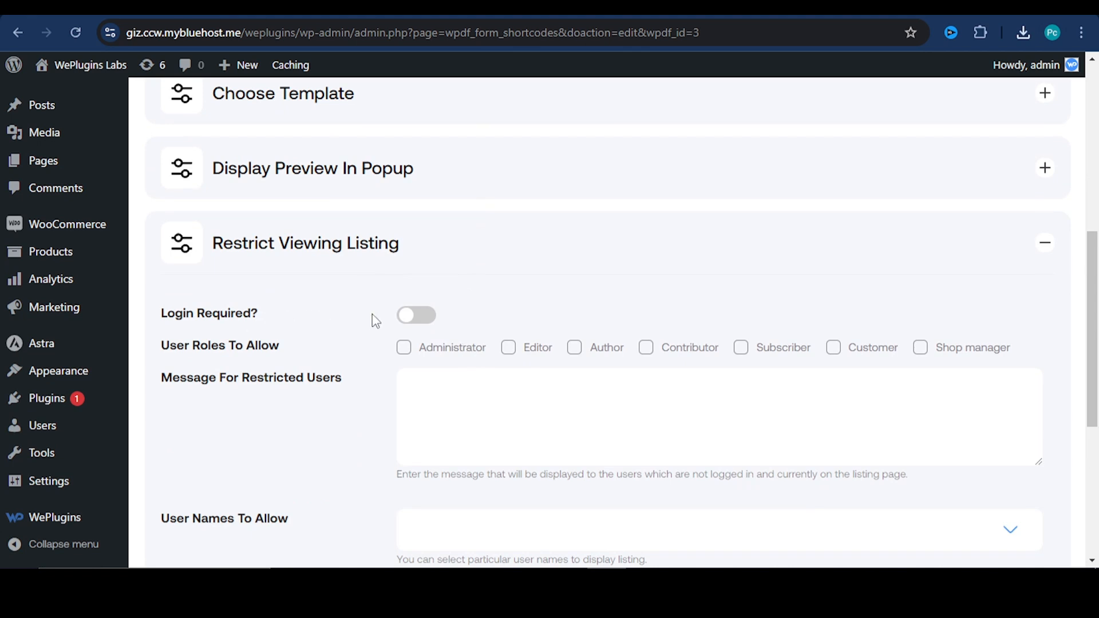
click(408, 315)
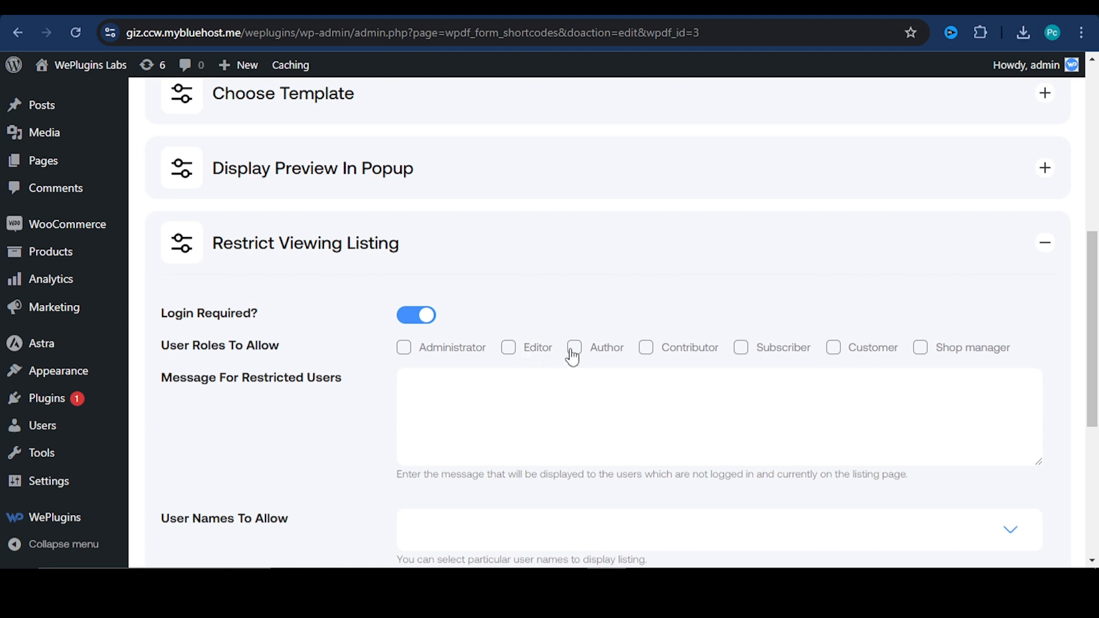
Open the form for adding a new user and examine the available roles
mouse_move(47, 437)
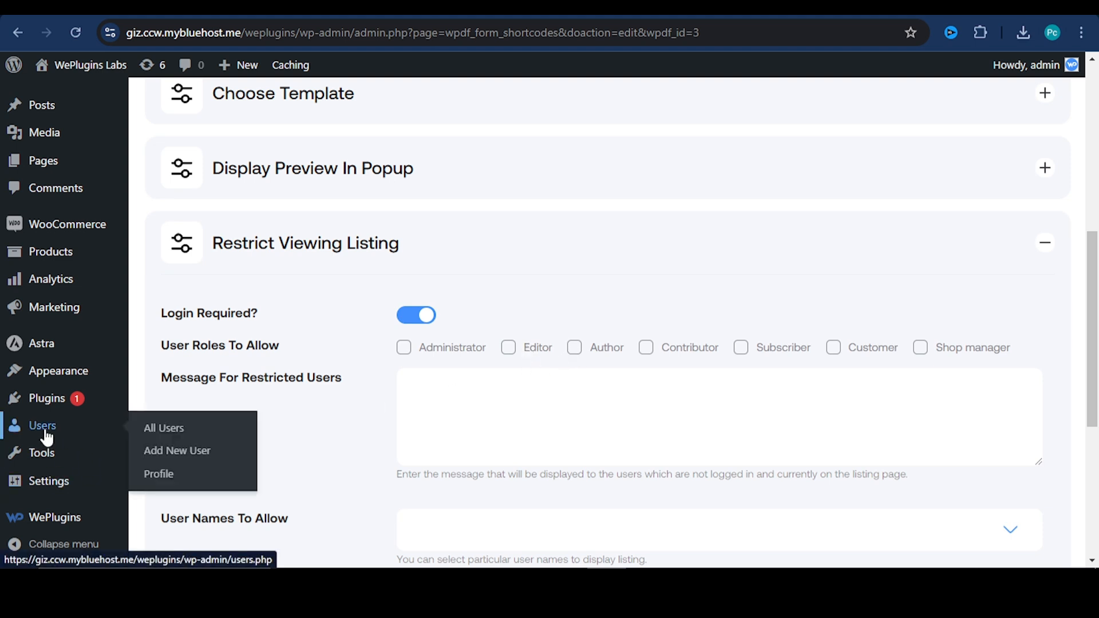
click(172, 451)
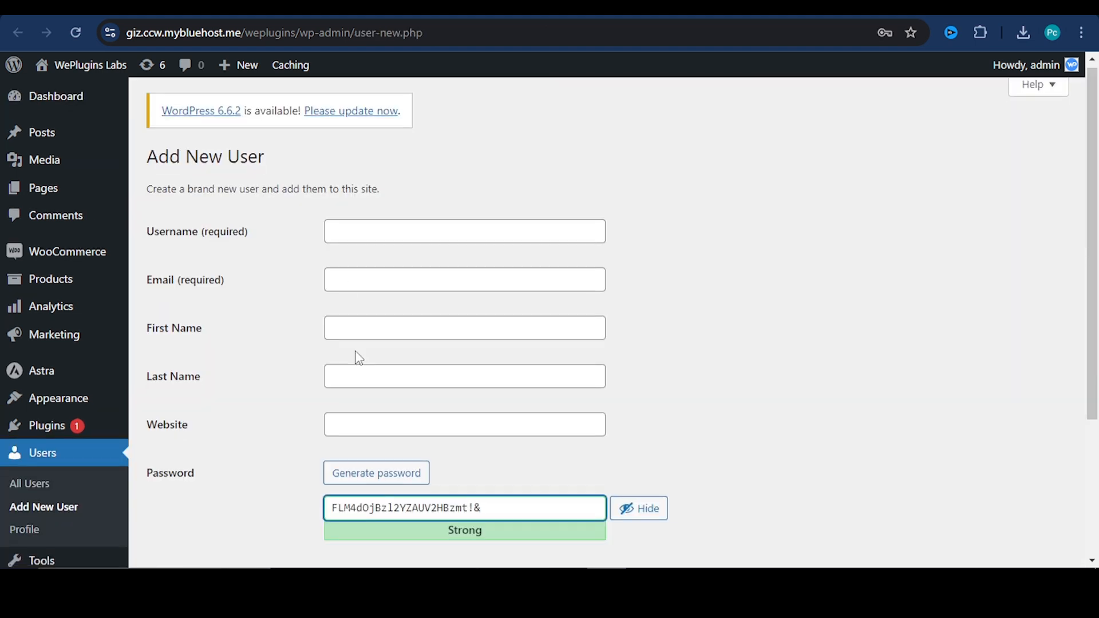
scroll(331, 160, down, 3)
scroll(382, 284, down, 1)
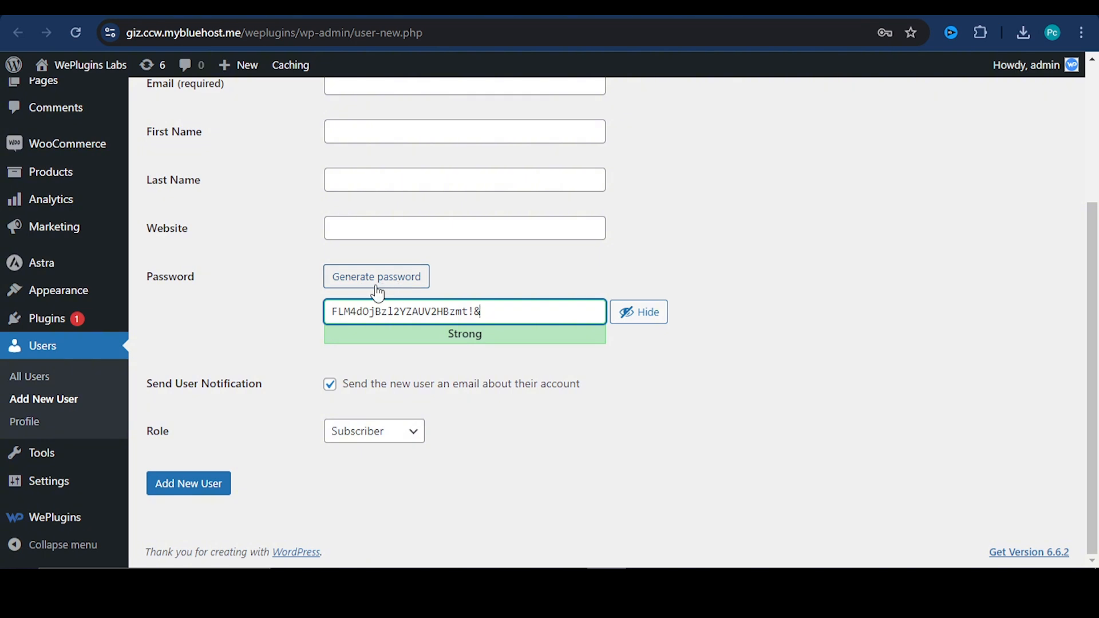
click(384, 435)
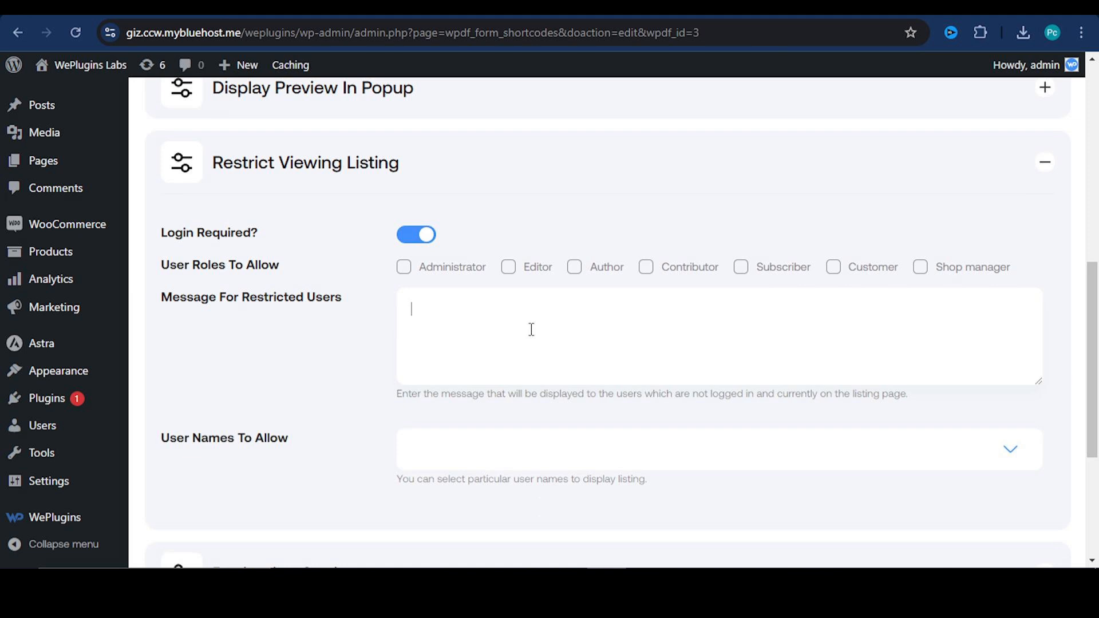
Examine the Message For Restricted Users and User Names To Allow options of the listing restrictions
click(512, 382)
scroll(513, 386, down, 3)
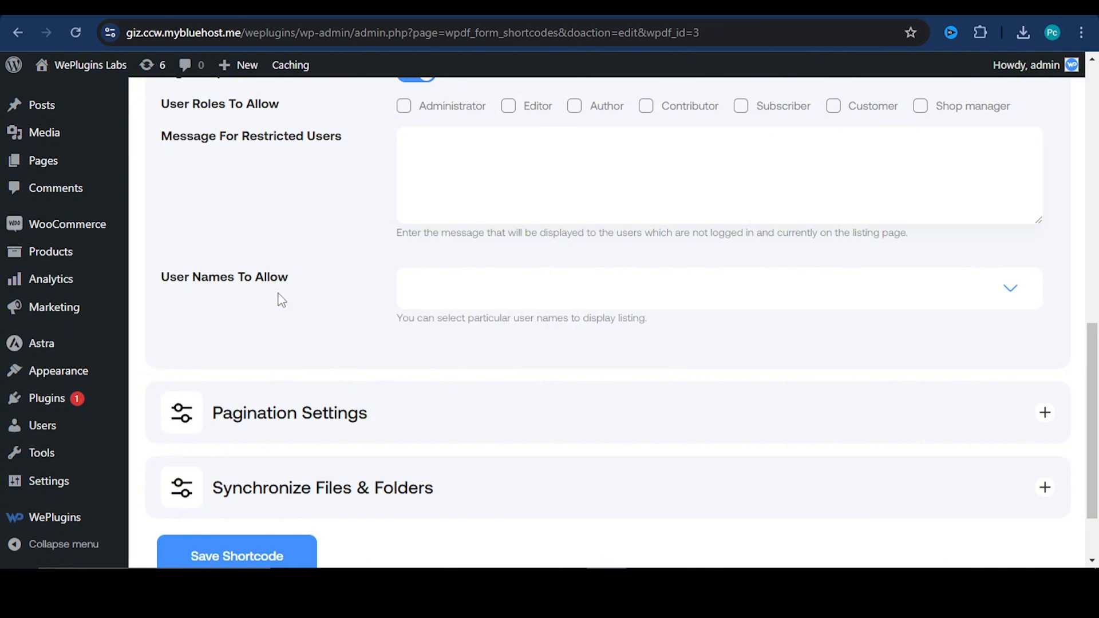
click(504, 309)
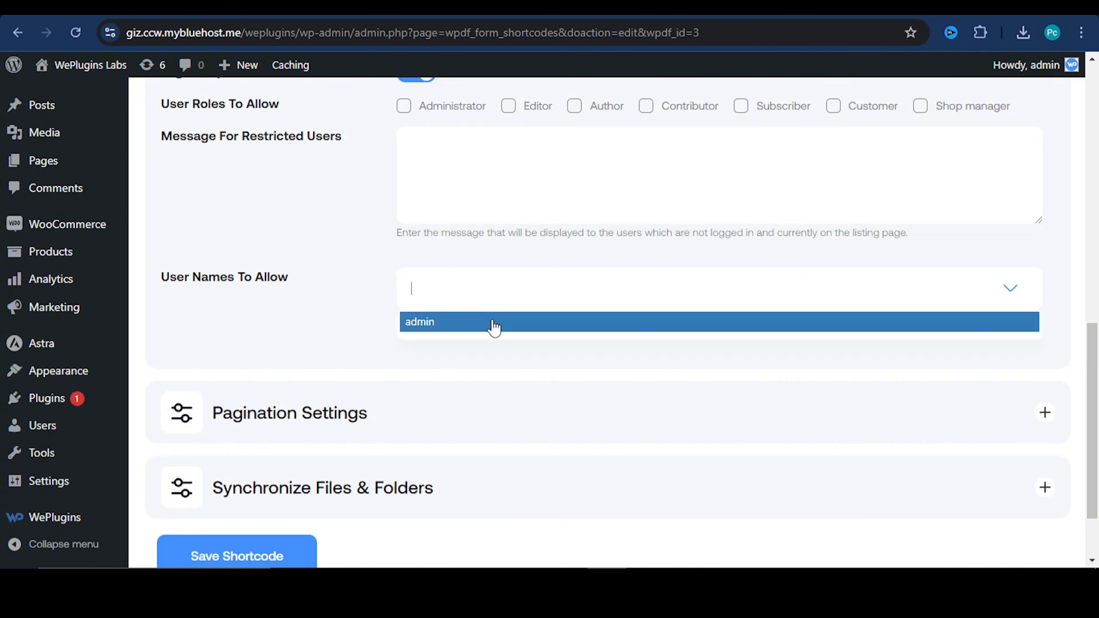
click(337, 285)
Enable pagination for the listing and set Files / Folder Per Page to 5
scroll(354, 334, down, 2)
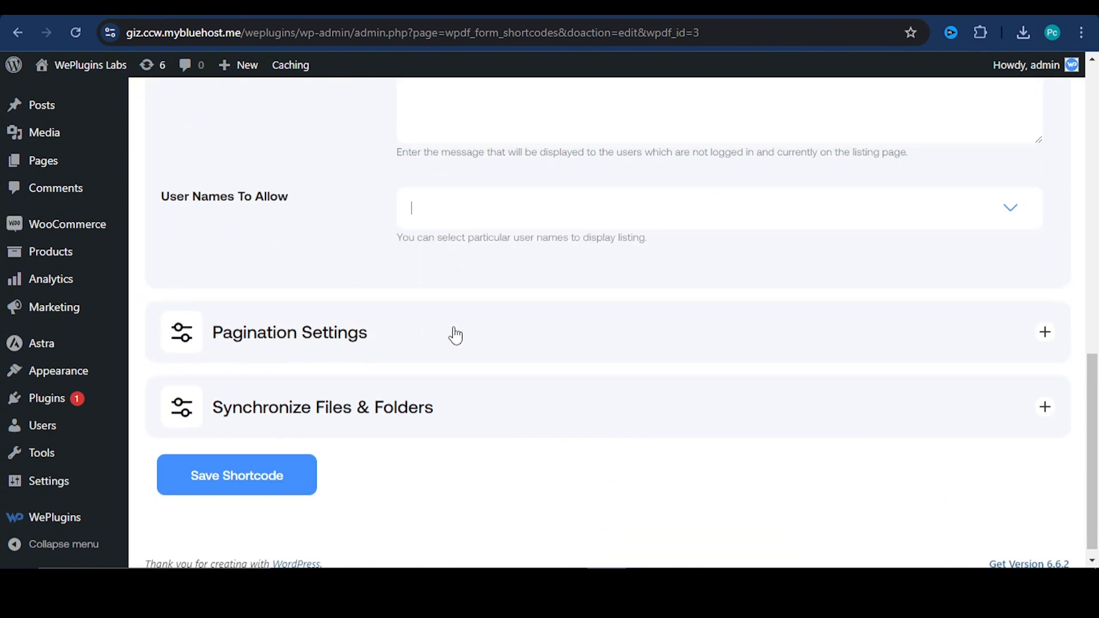
click(455, 332)
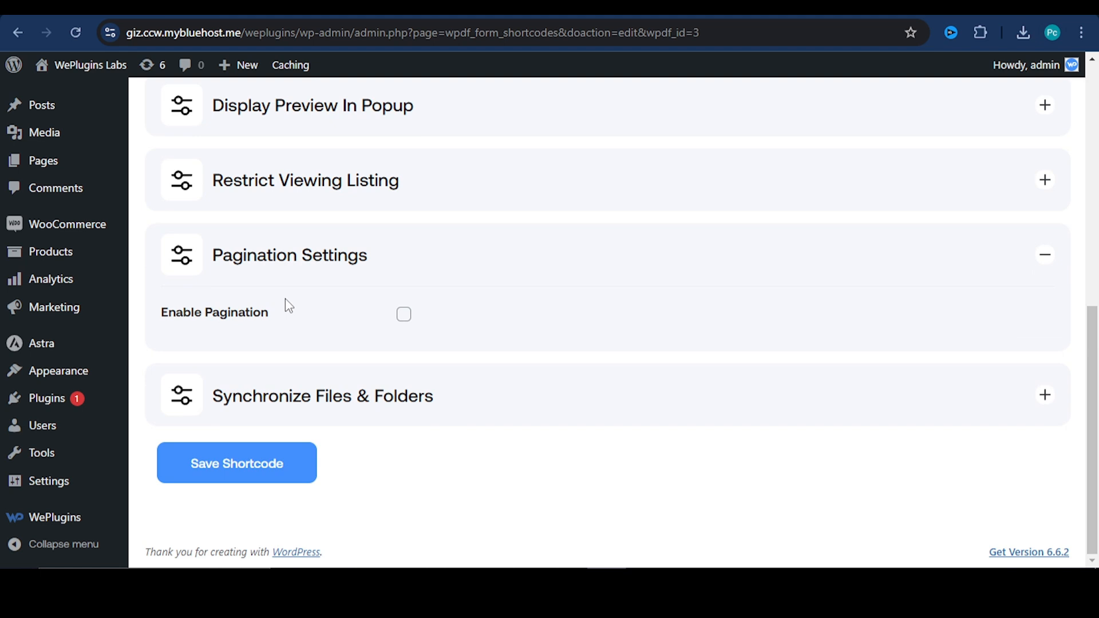
click(404, 315)
scroll(416, 332, down, 1)
scroll(416, 332, down, 1)
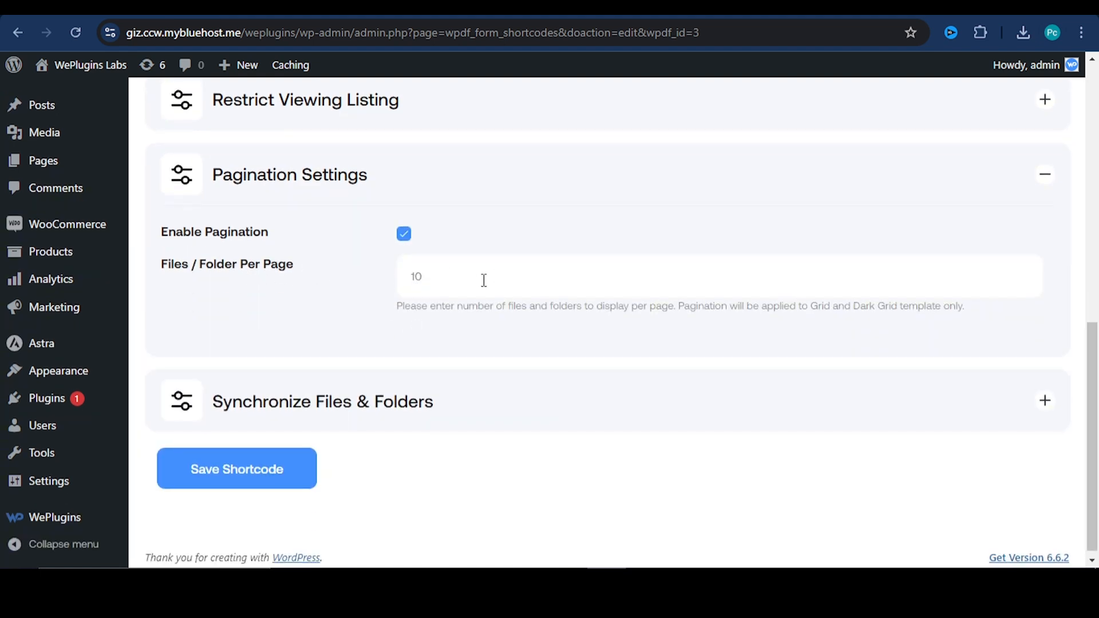
double_click(418, 277)
text(5)
Turn on Scan new files & folders under Synchronize Files & Folders and save the shortcode
click(375, 389)
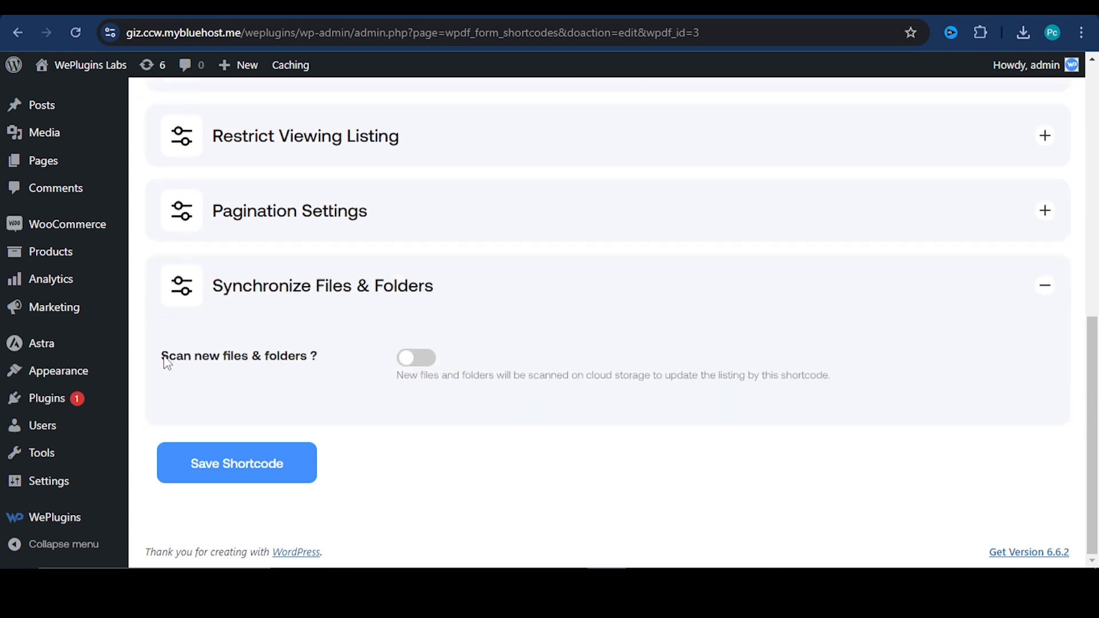
drag(162, 356, 310, 363)
click(321, 377)
click(411, 361)
click(287, 462)
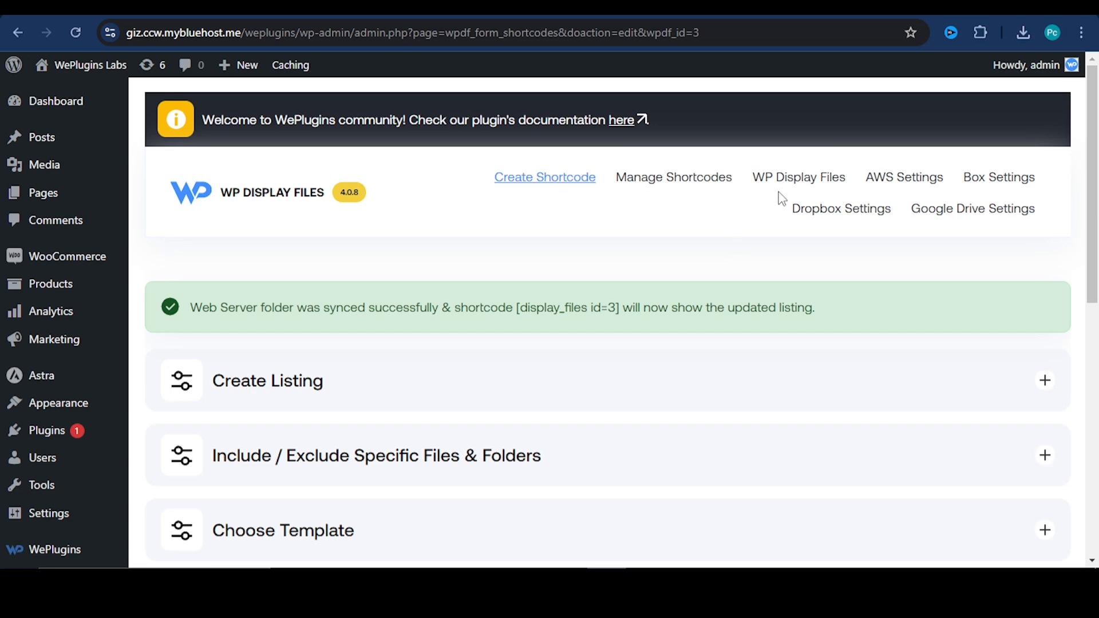
Set the Synchronize Time Period to Daily in the WP Display Files settings and examine the Custom Css option
scroll(260, 240, down, 2)
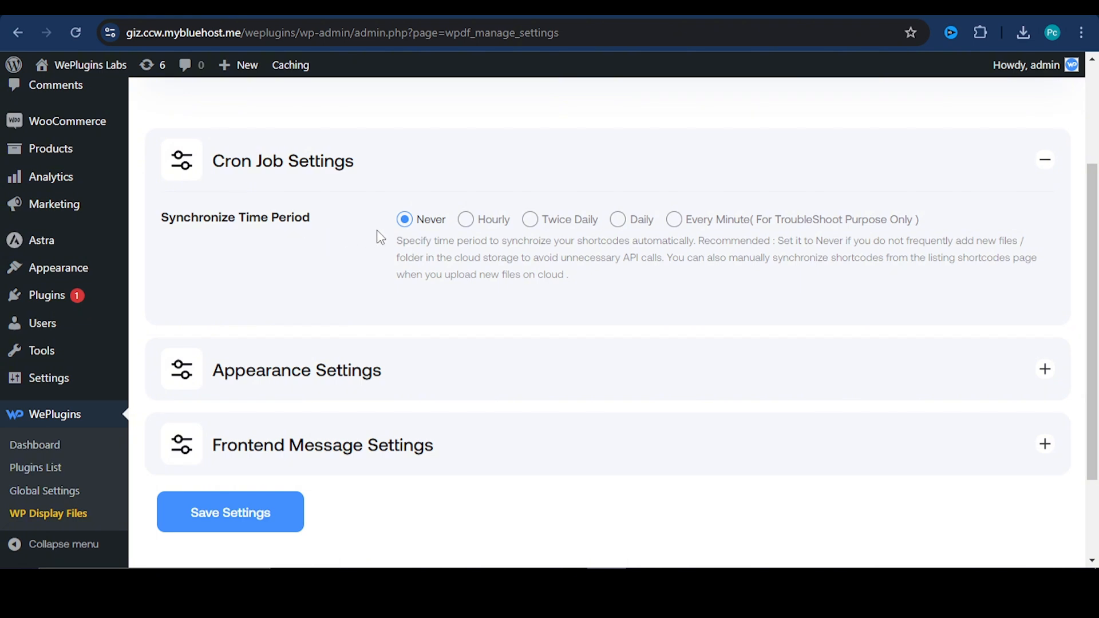
click(368, 366)
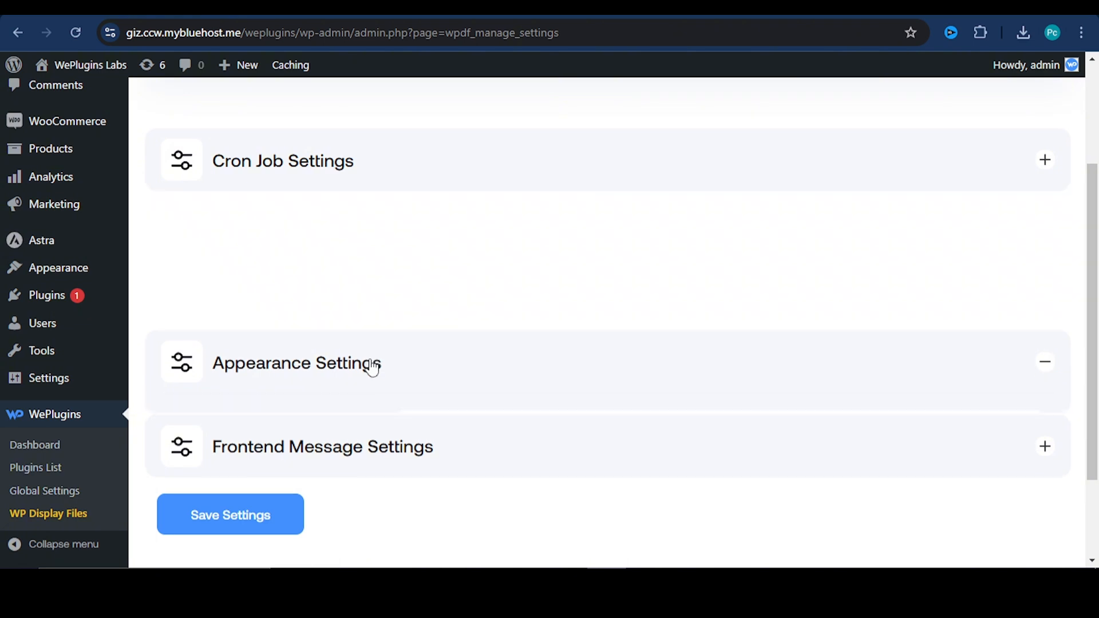
click(459, 326)
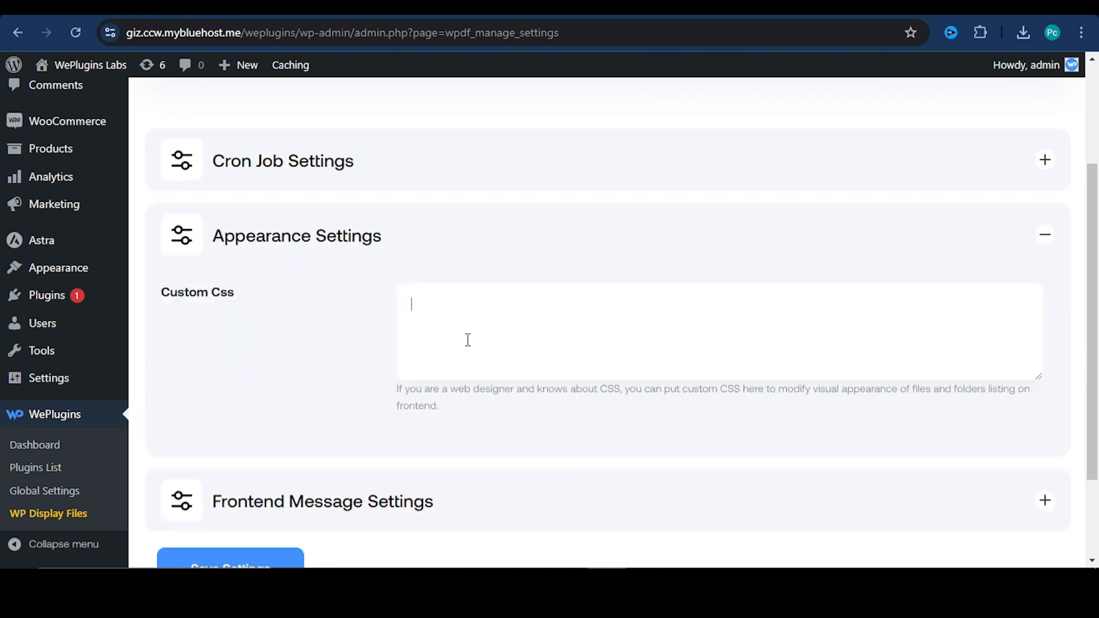
scroll(508, 330, down, 2)
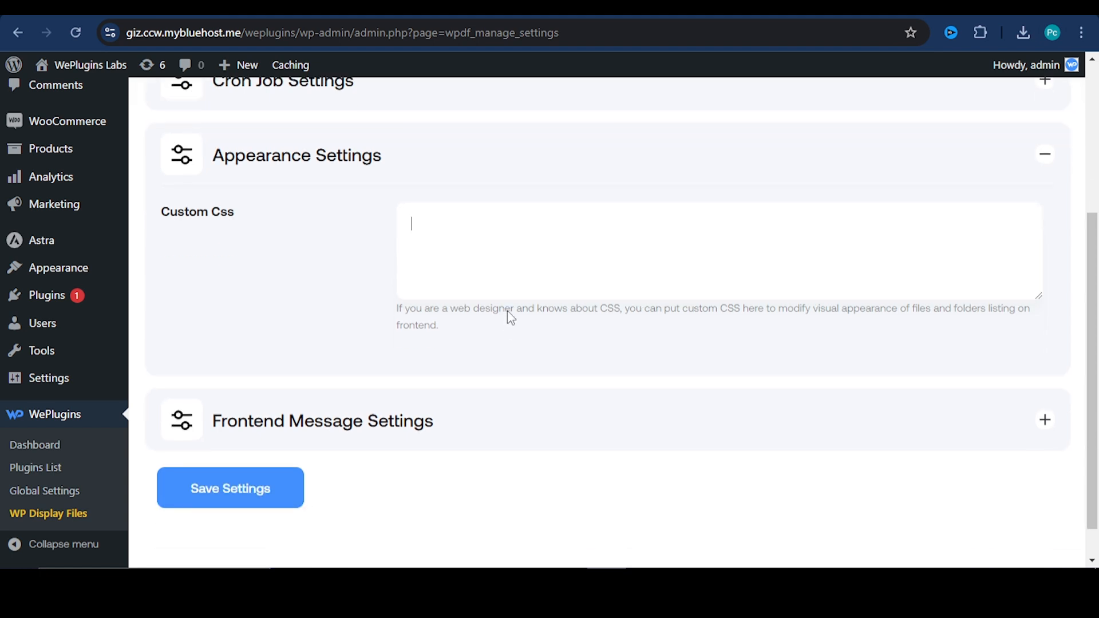
Set the frontend search box placeholder to "Search HERE.." and save the plugin settings
click(431, 424)
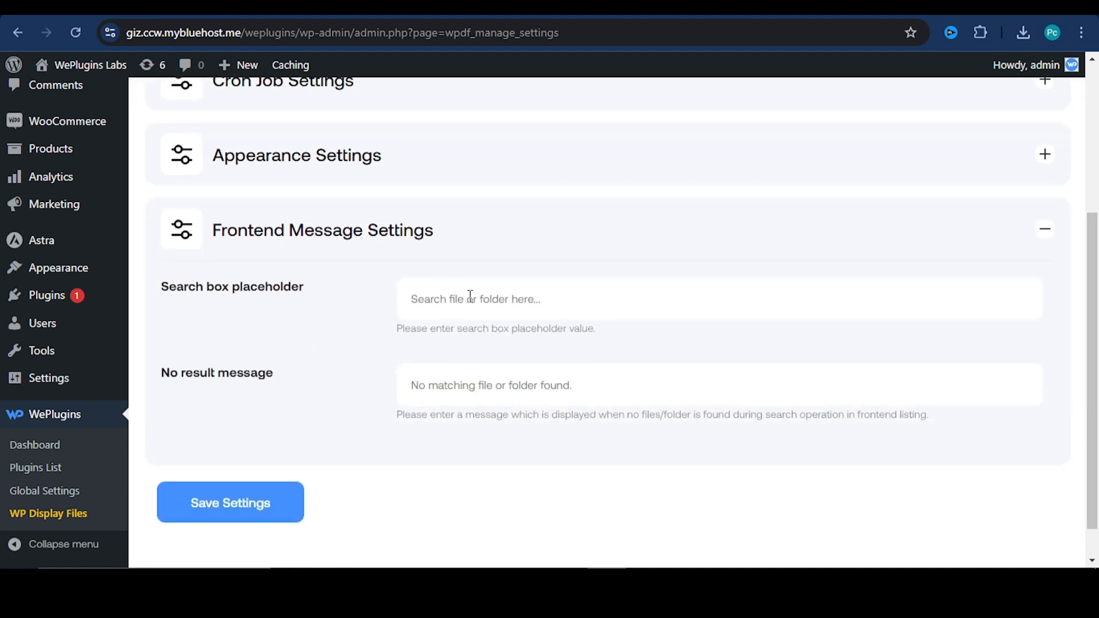
click(527, 302)
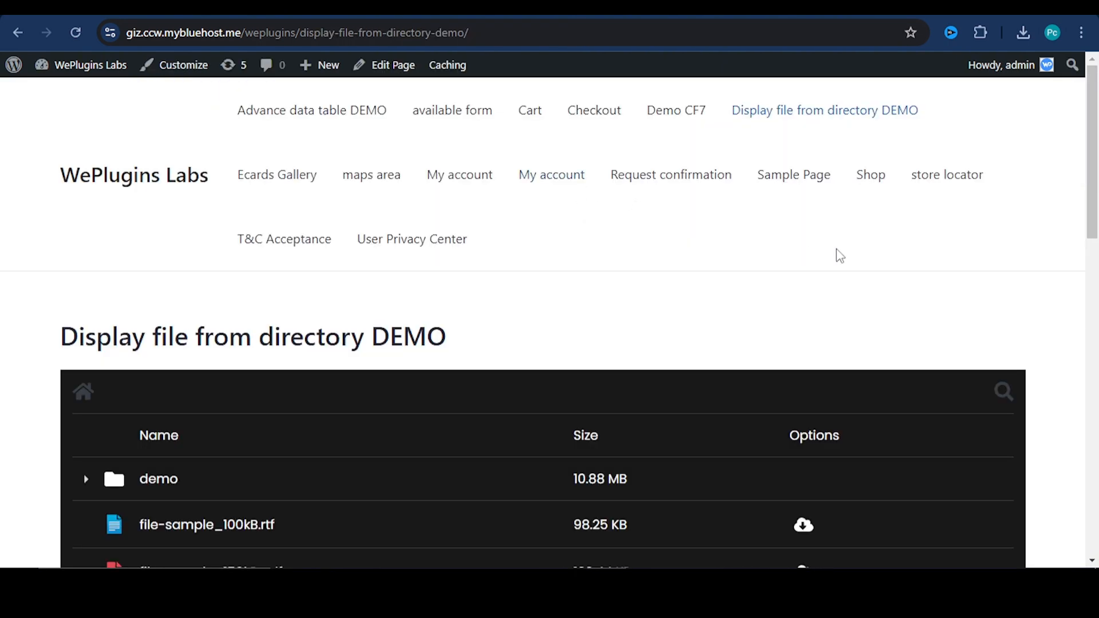
scroll(988, 233, down, 3)
click(1003, 231)
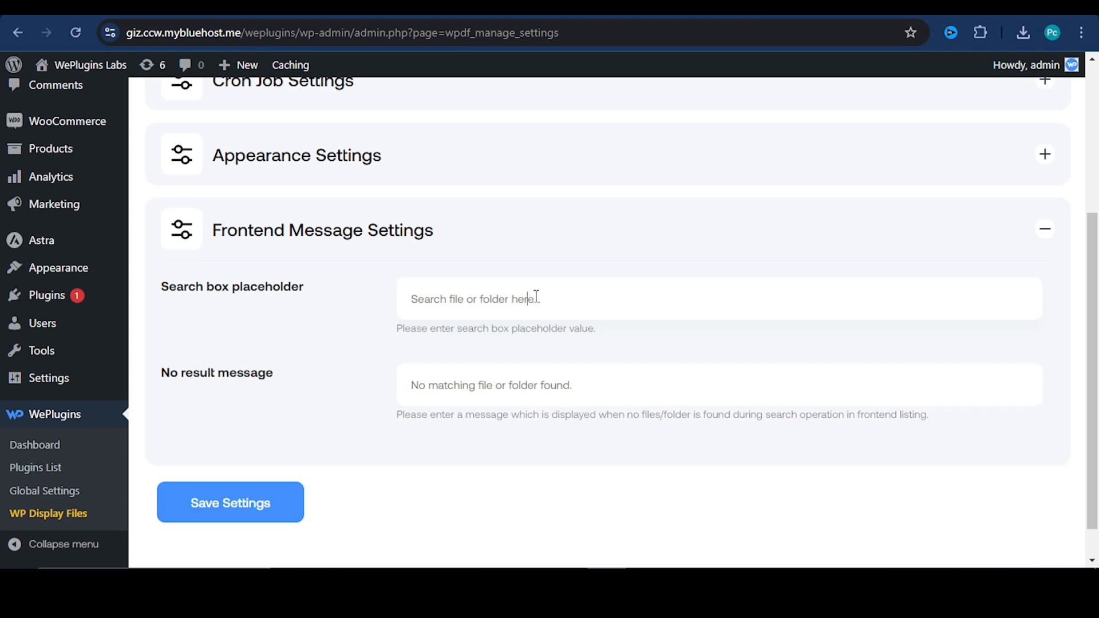
drag(535, 298, 413, 303)
text(Search HERE>>)
click(241, 502)
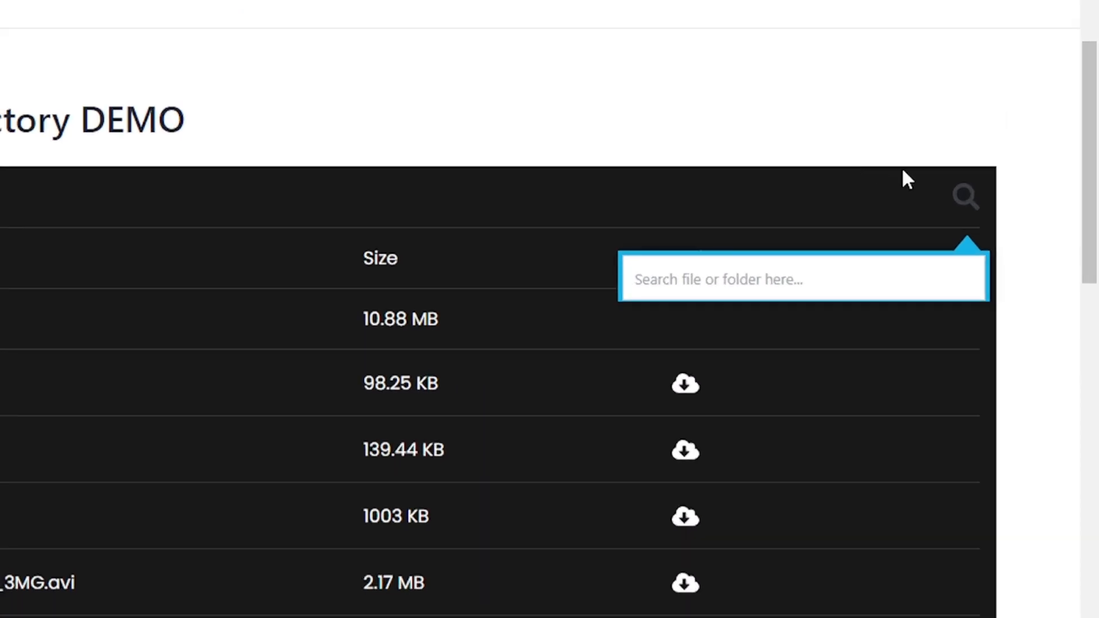
Reload the published page and open the listing's search box to check its placeholder
key(F5)
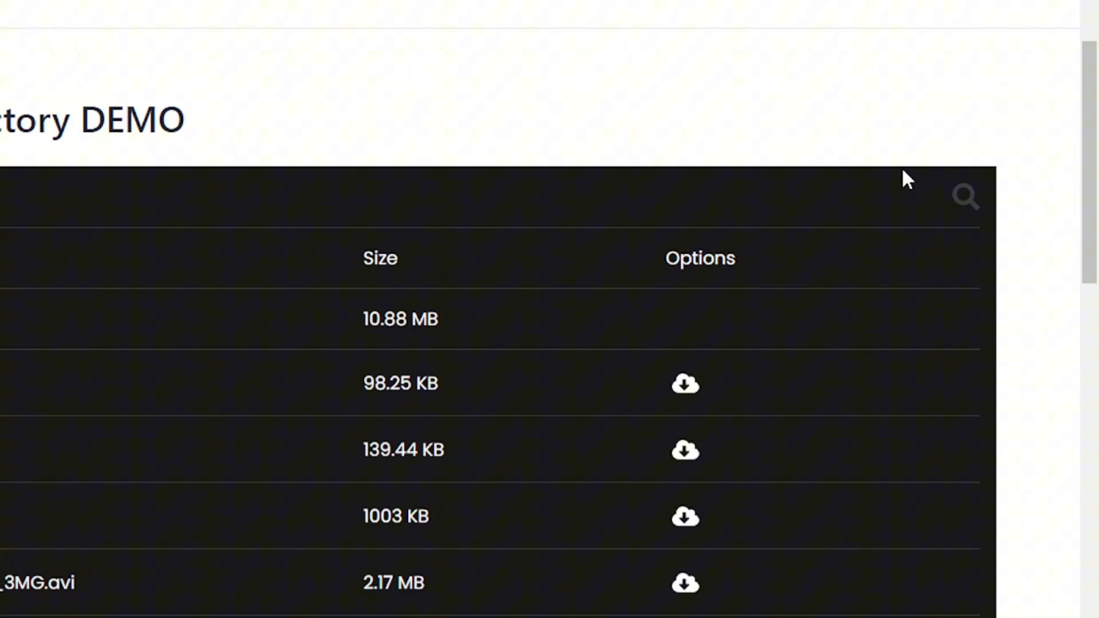
click(961, 194)
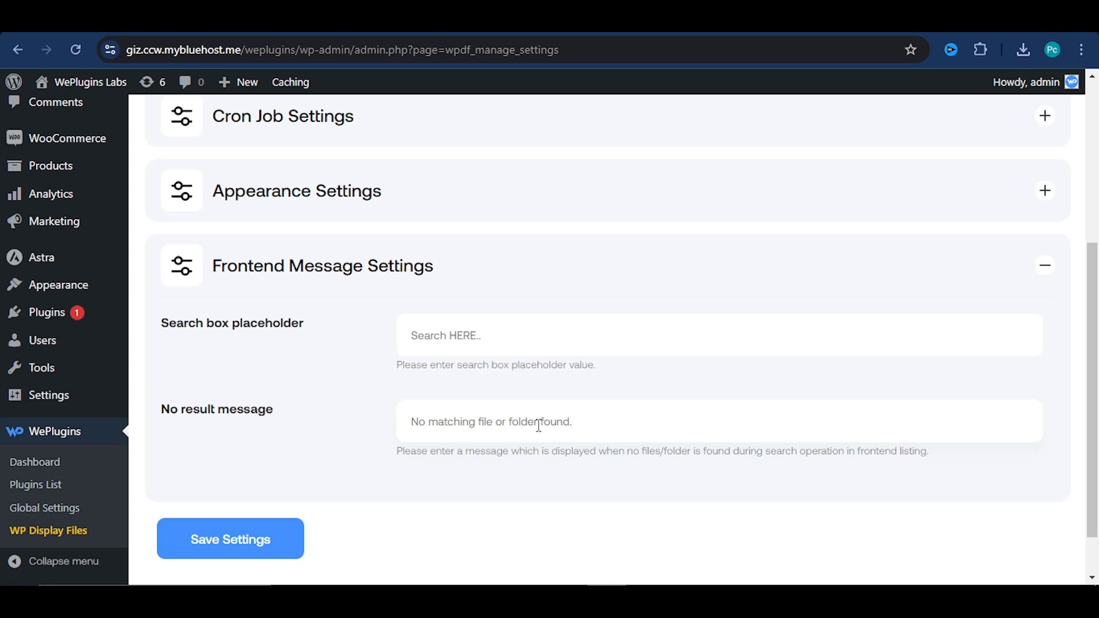
Change the No result message to "No result found.", save it, and test it by searching the published listing for "air"
text(.)
drag(537, 421, 433, 422)
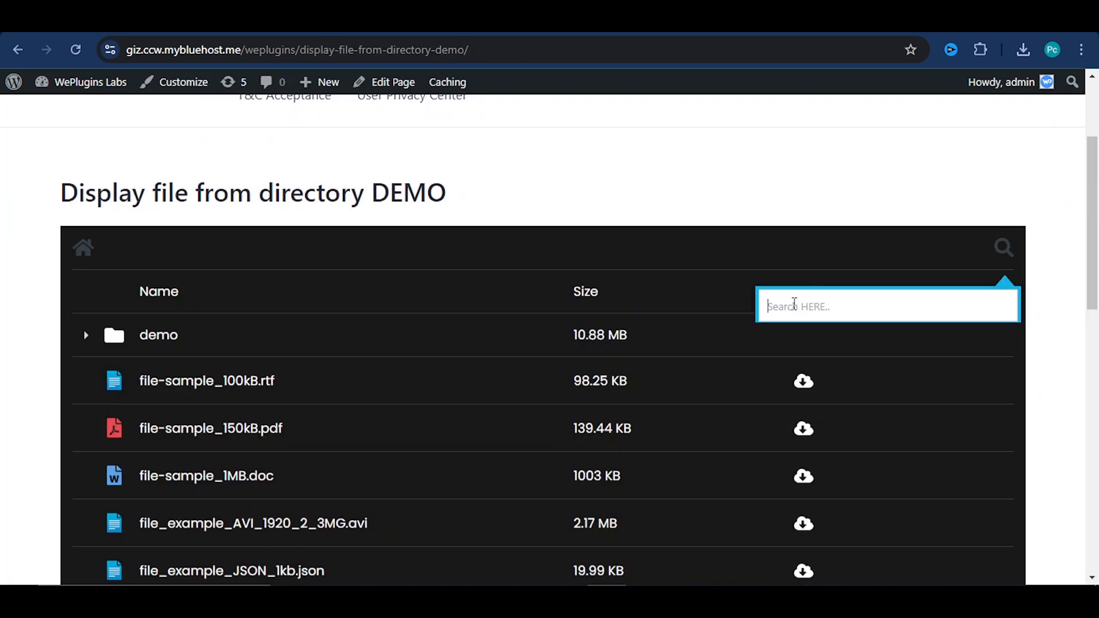
text(airt)
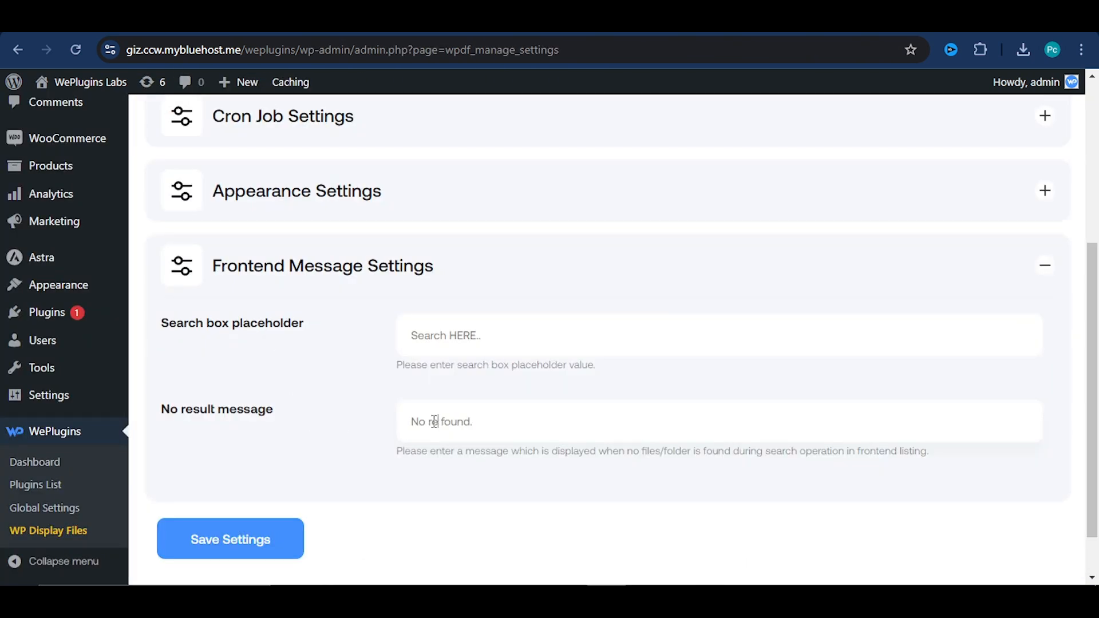
text(sult)
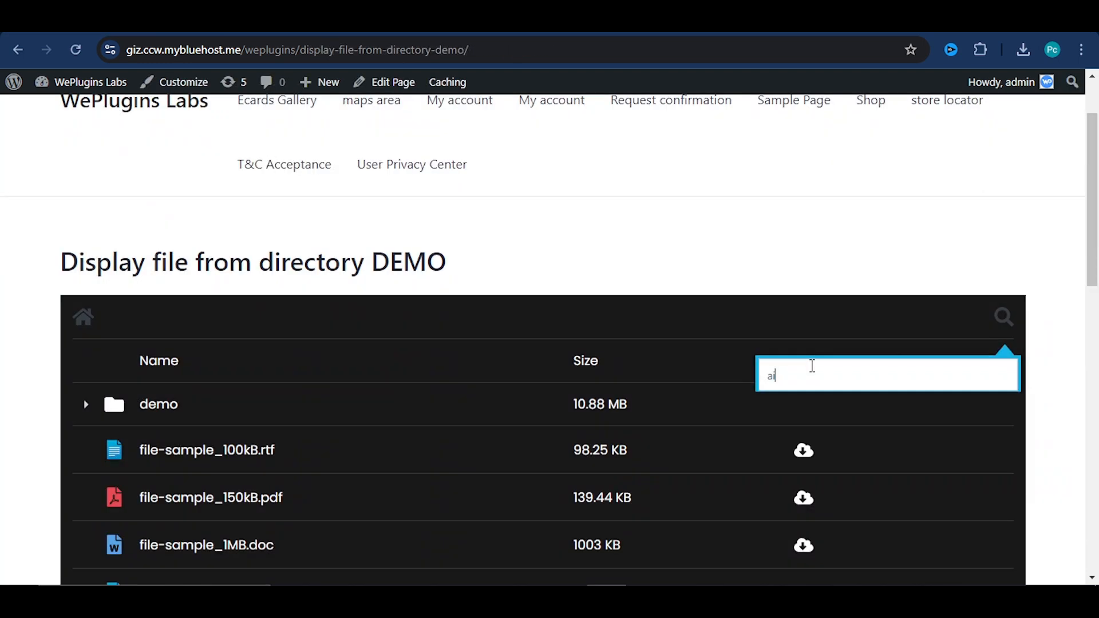
text(ir)
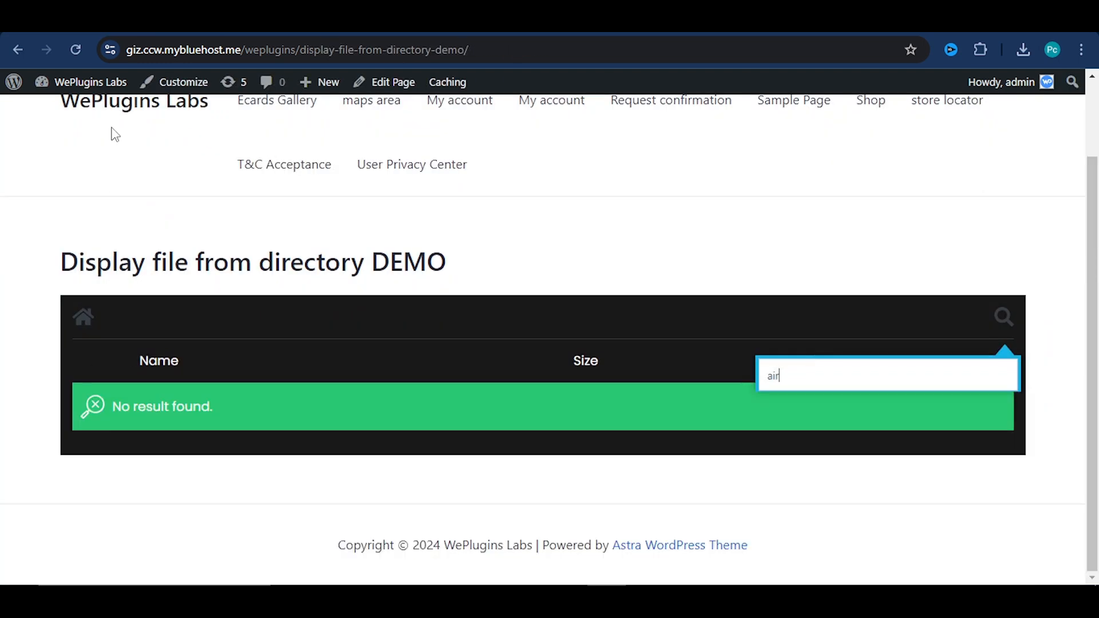